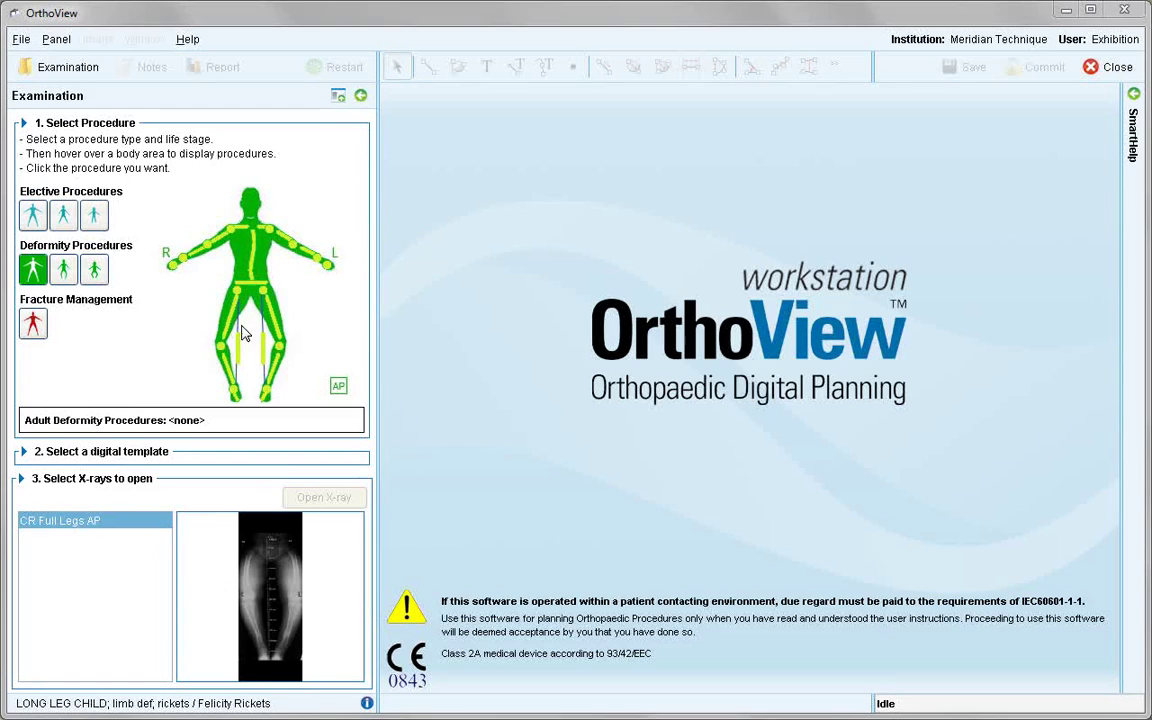
# Choose Right Full Leg – Limb Deformity Correction Planning from the figure's right knee
pyautogui.moveTo(237, 353)
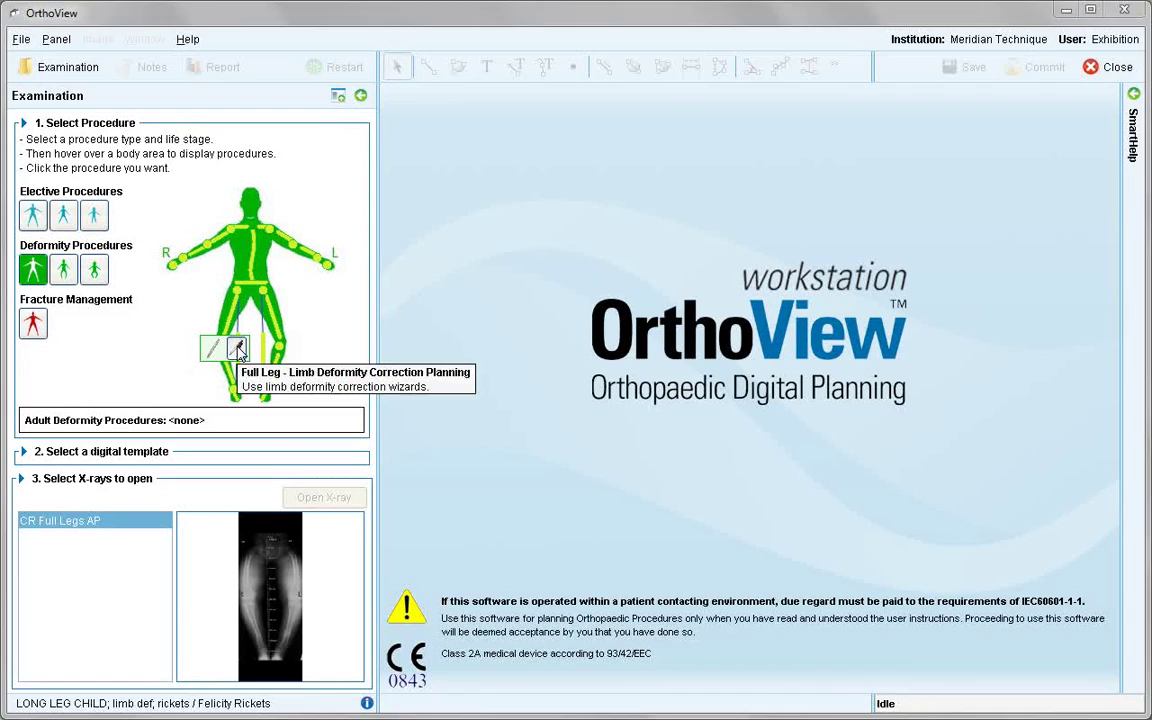
pyautogui.click(238, 349)
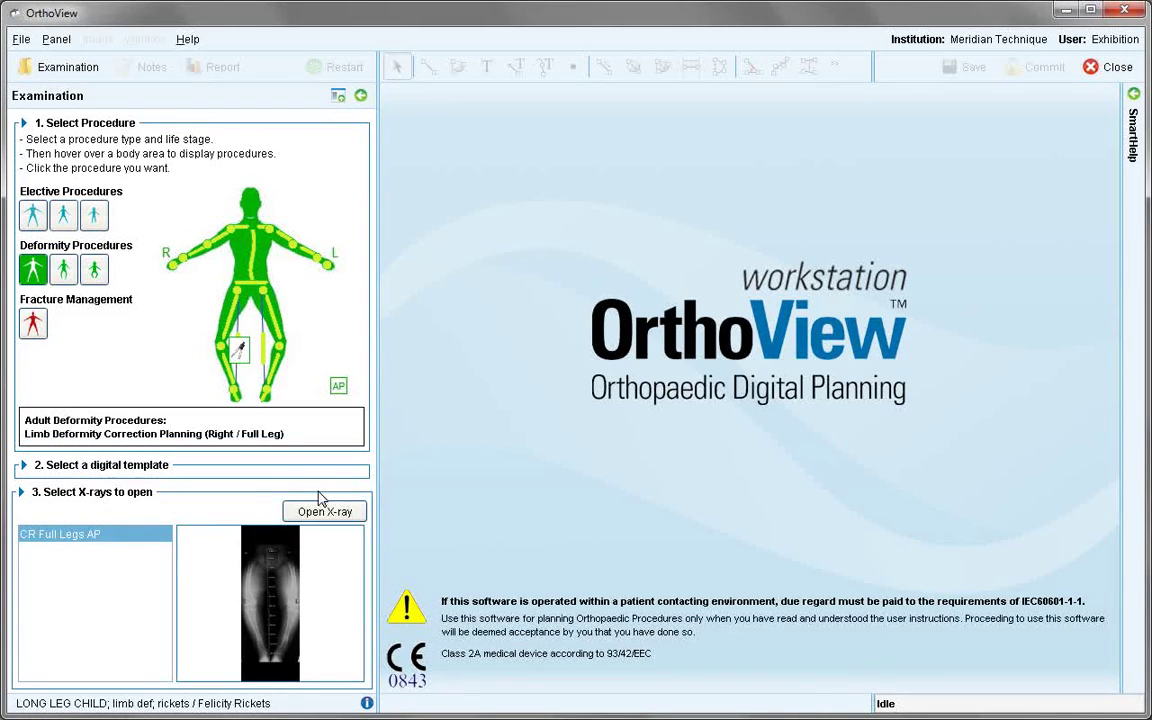
# Open the CR Full Legs AP X-ray and scale it using a 50 mm marker
pyautogui.click(333, 512)
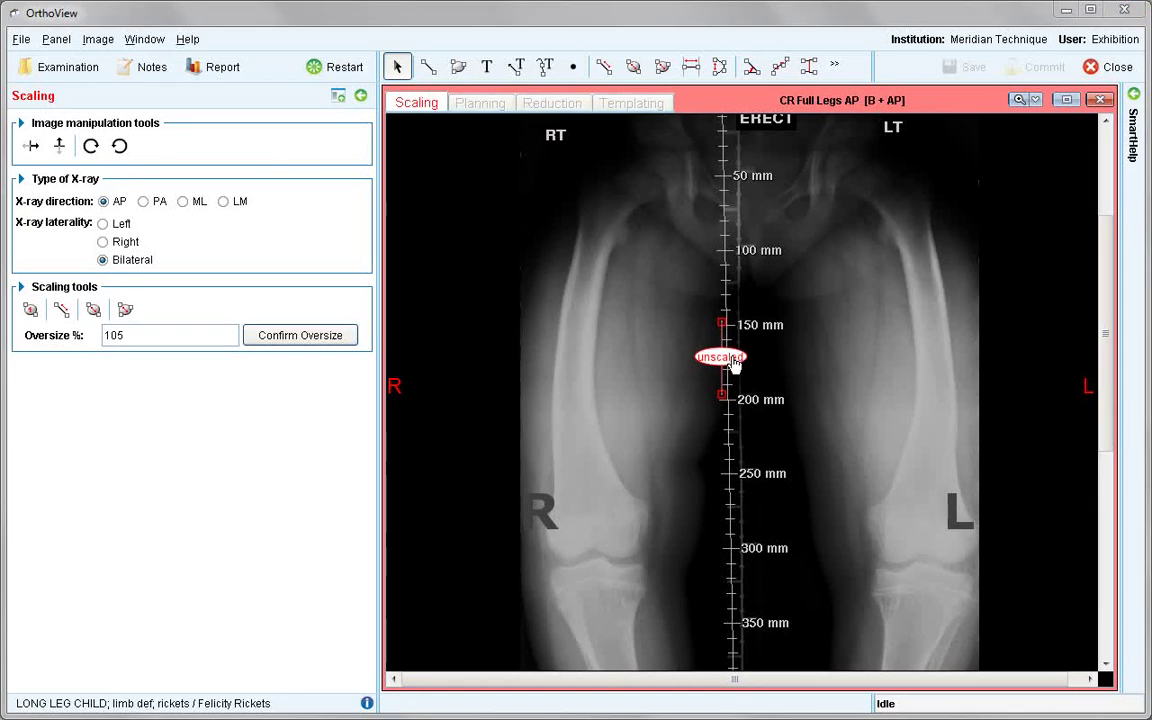
pyautogui.click(733, 365)
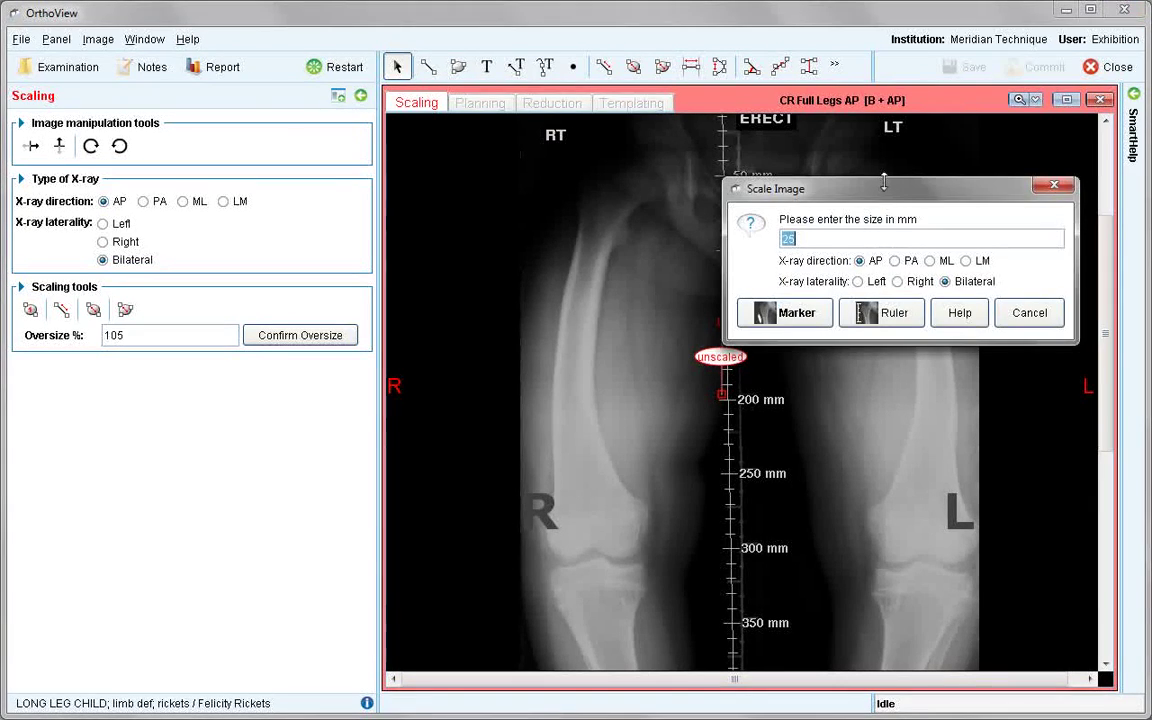
pyautogui.moveTo(806, 178); pyautogui.dragTo(935, 196)
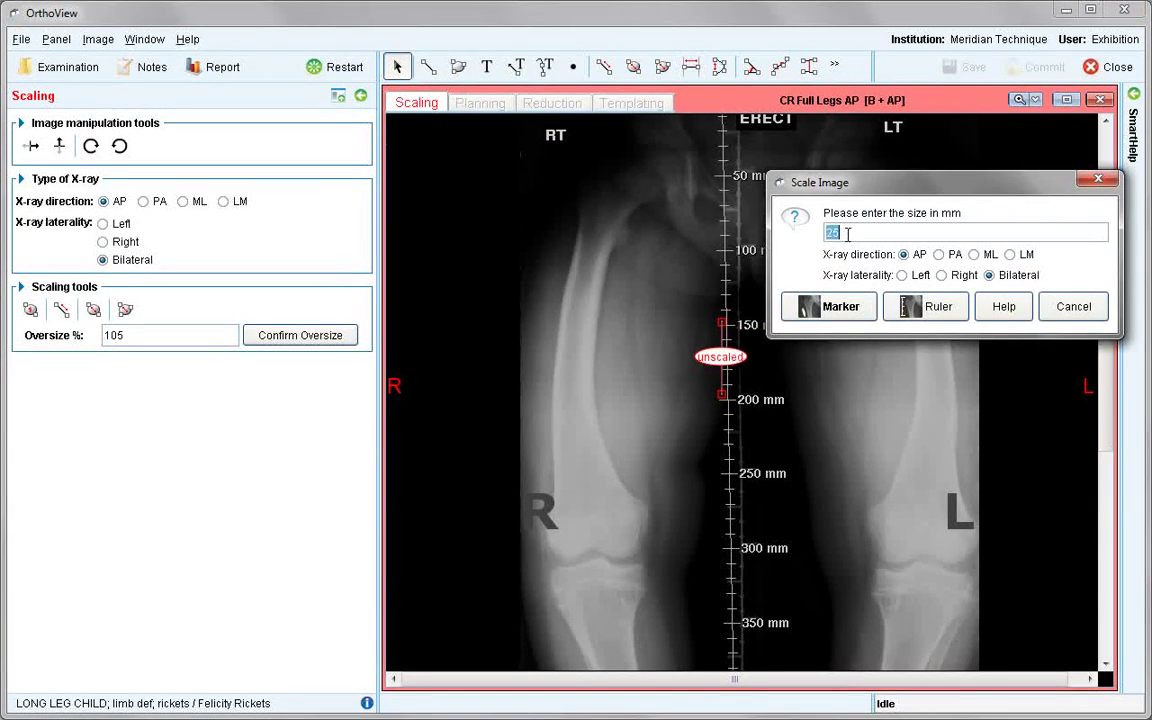
pyautogui.write('50')
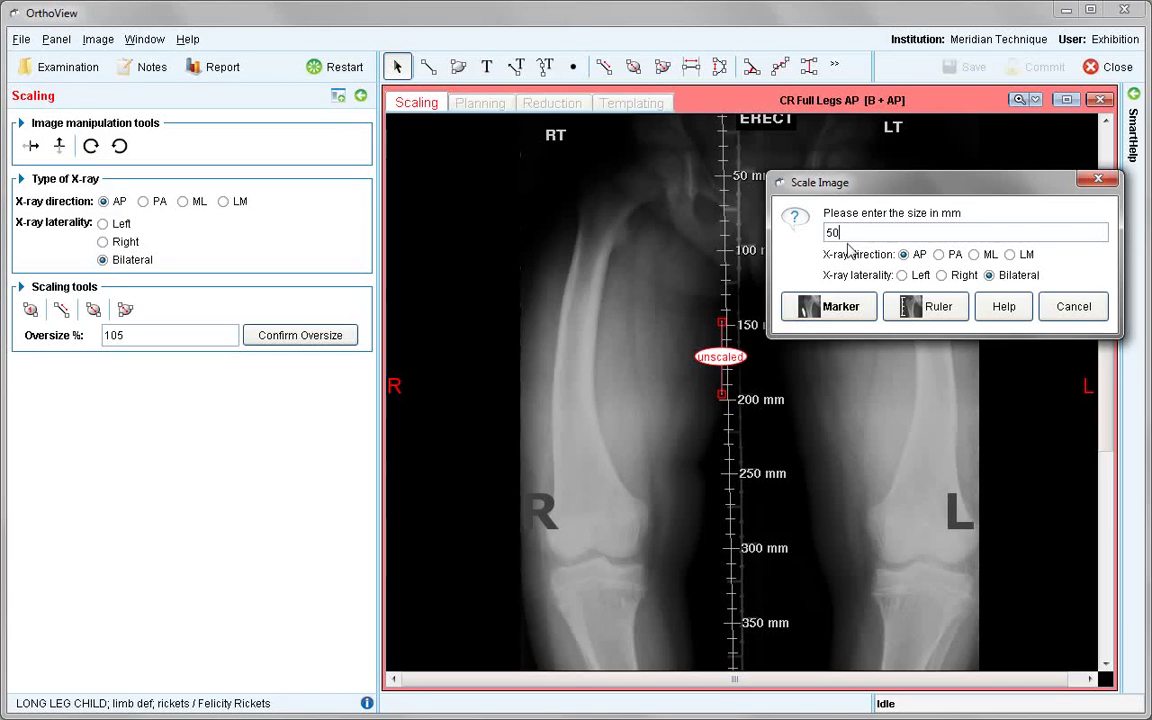
pyautogui.click(838, 308)
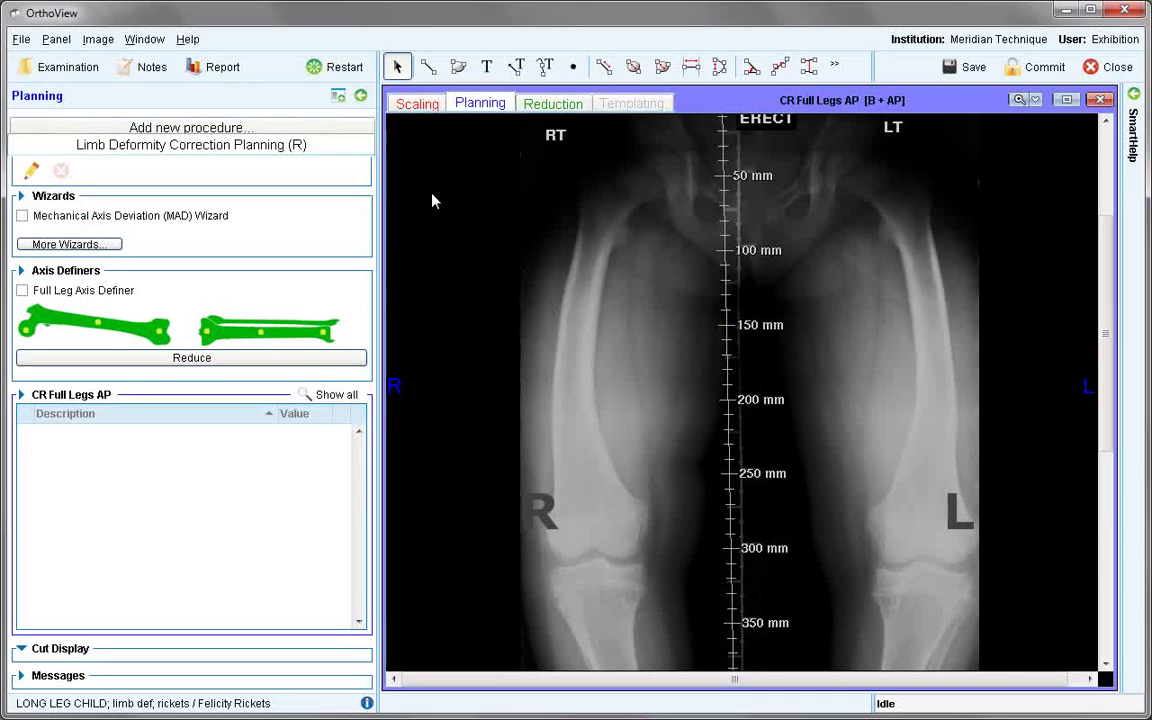
# Enable the MAD Wizard and place the hip, knee and ankle points on the right leg
pyautogui.click(1017, 100)
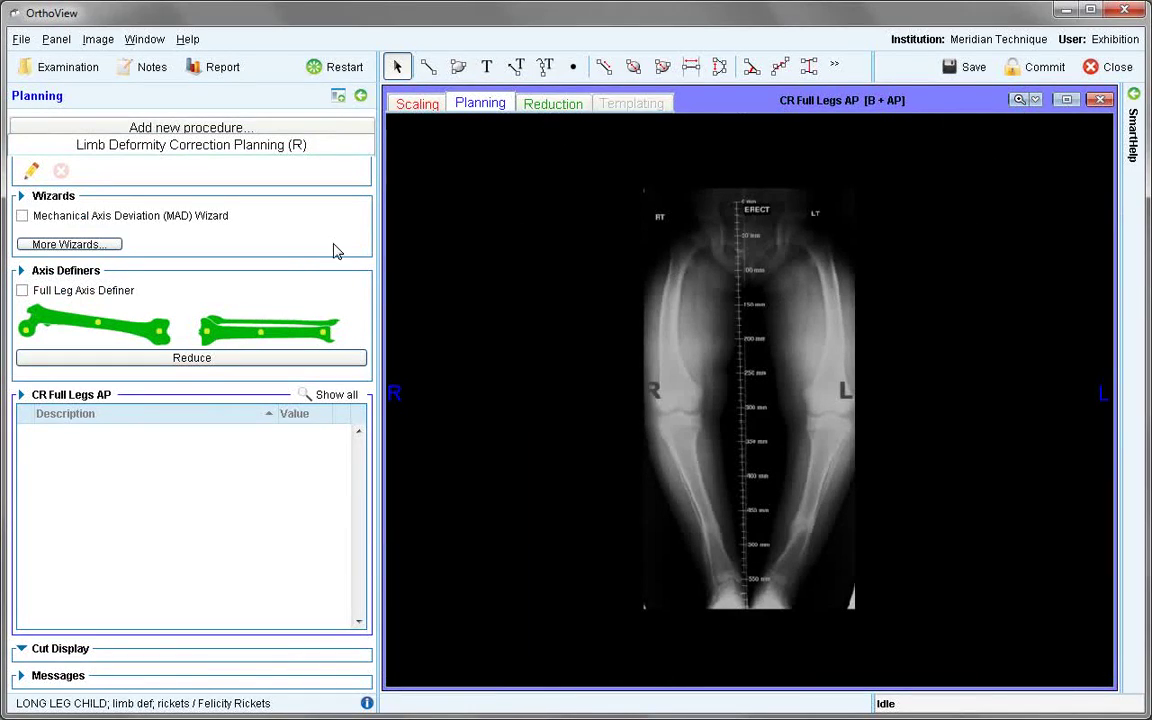
pyautogui.click(22, 216)
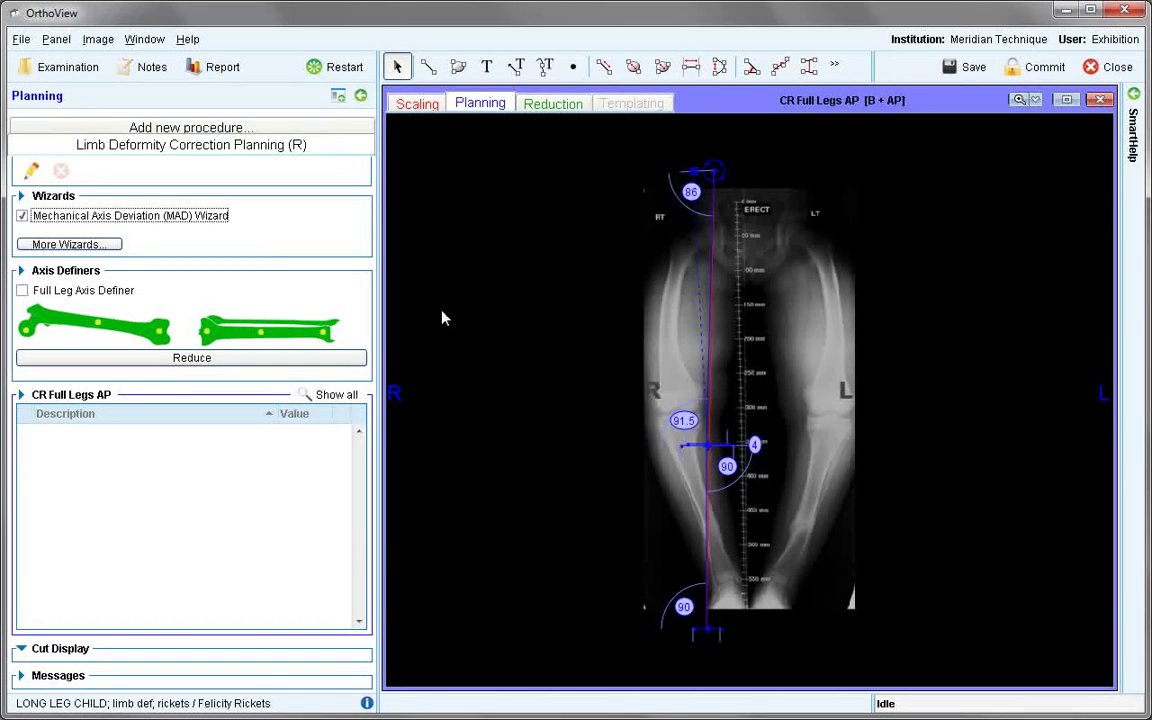
pyautogui.moveTo(690, 160); pyautogui.dragTo(690, 228)
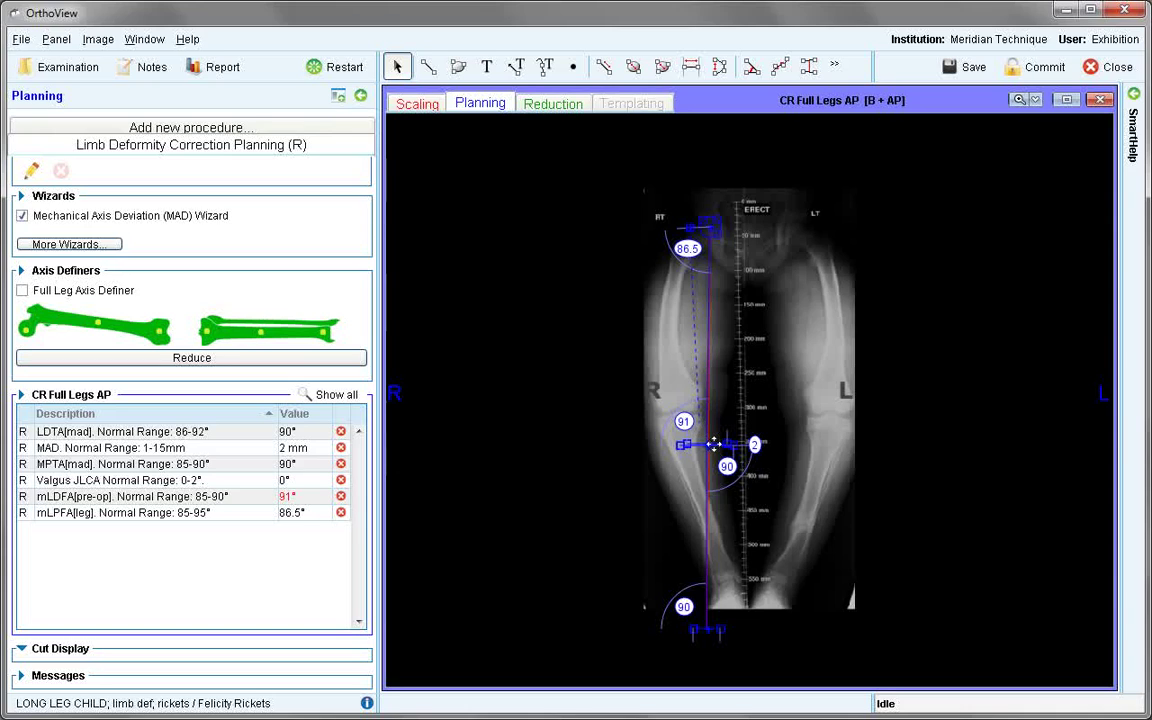
pyautogui.moveTo(693, 423); pyautogui.dragTo(666, 387)
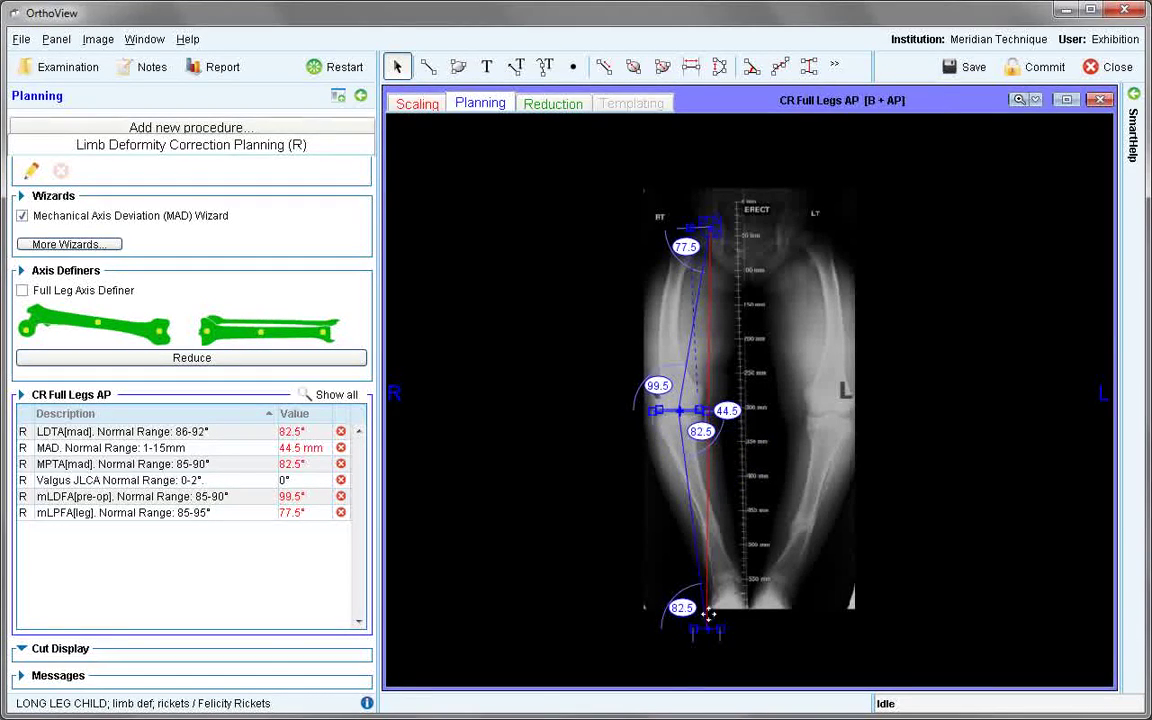
pyautogui.moveTo(705, 626); pyautogui.dragTo(724, 580)
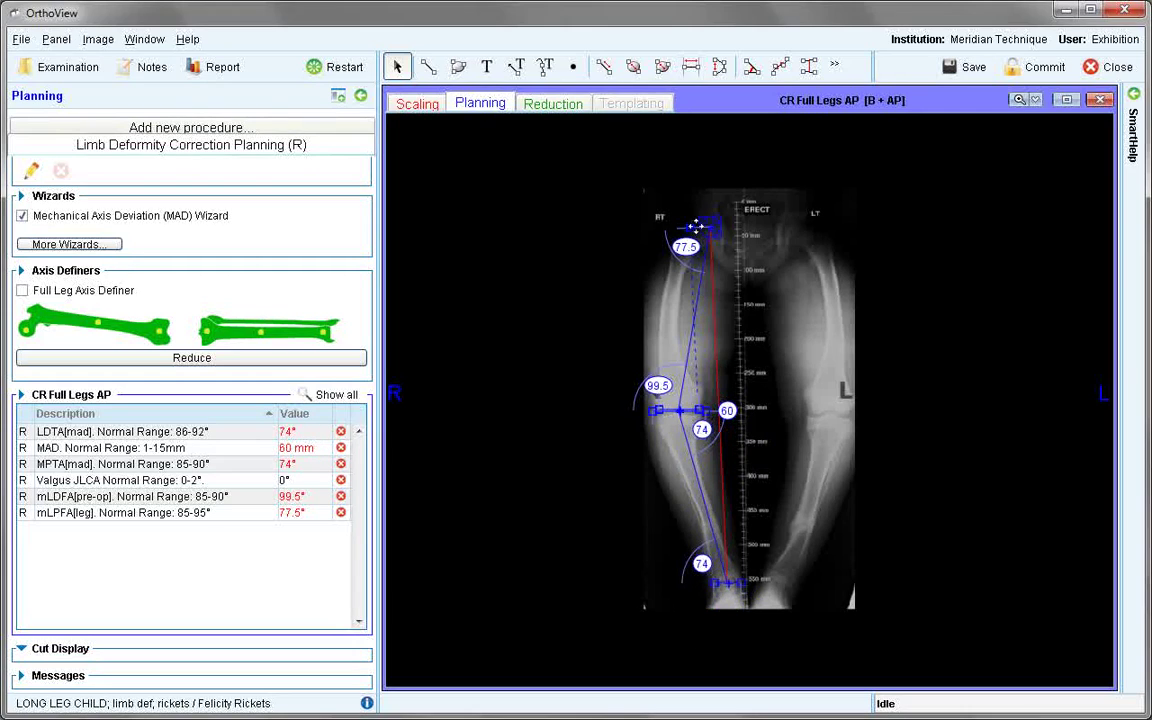
# Refine the femoral head point and proximal femur reference line, giving mLPFA 85° and MAD 58 mm
pyautogui.click(1018, 101)
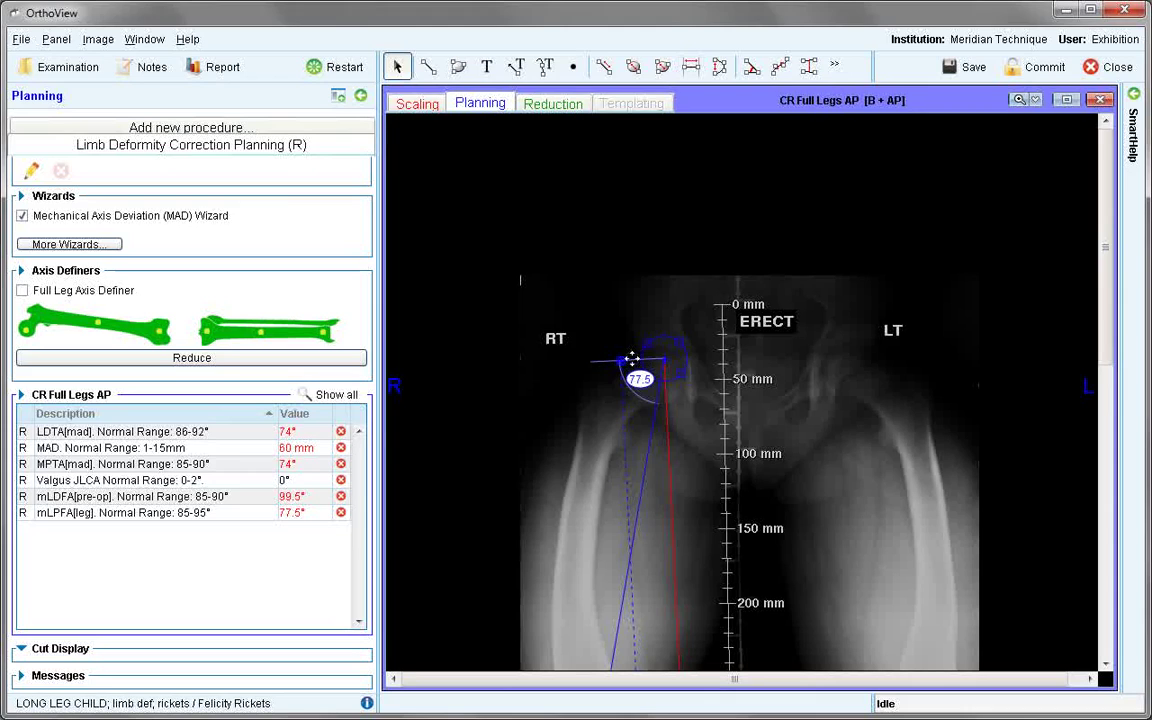
pyautogui.moveTo(632, 358)
pyautogui.mouseDown()
pyautogui.moveTo(630, 345)
pyautogui.moveTo(628, 395)
pyautogui.moveTo(606, 390)
pyautogui.moveTo(627, 374)
pyautogui.mouseUp()
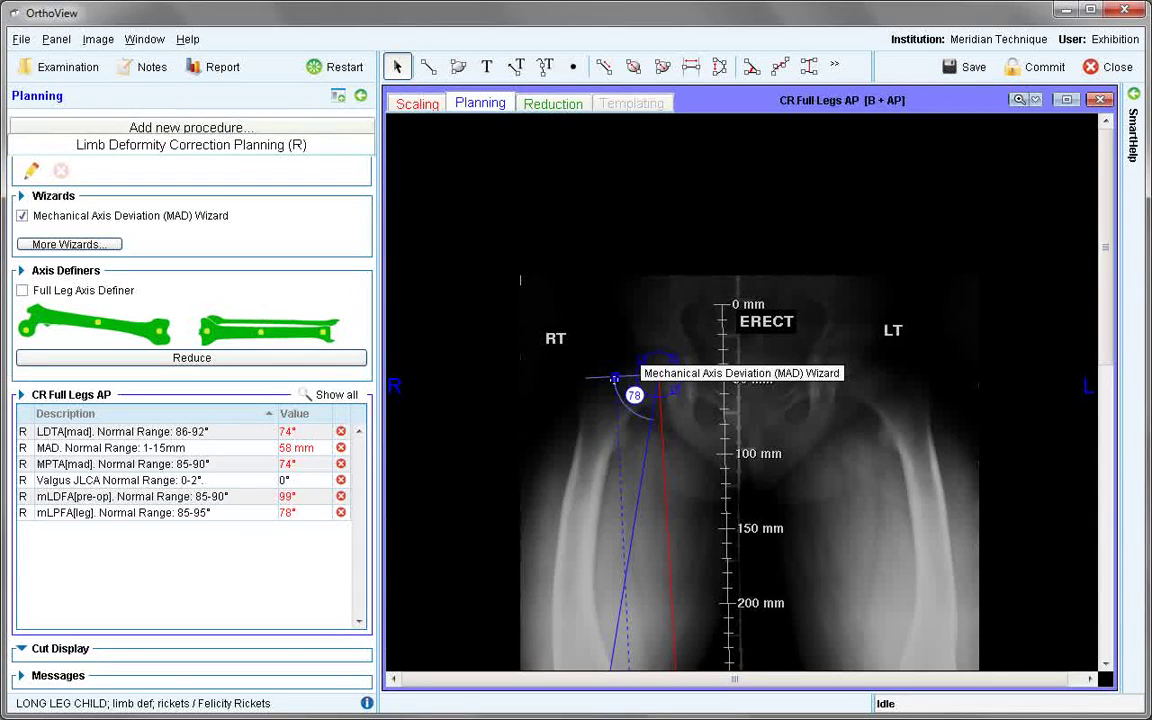
pyautogui.moveTo(615, 379); pyautogui.dragTo(605, 371)
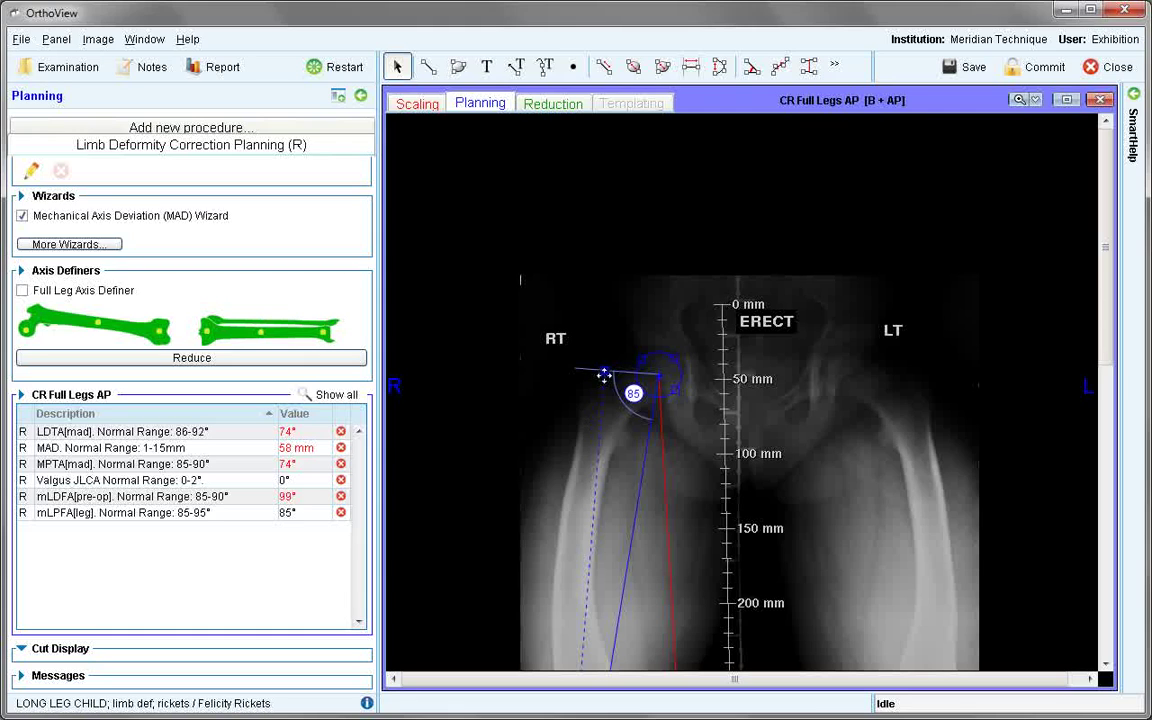
pyautogui.moveTo(887, 607); pyautogui.dragTo(830, 303)
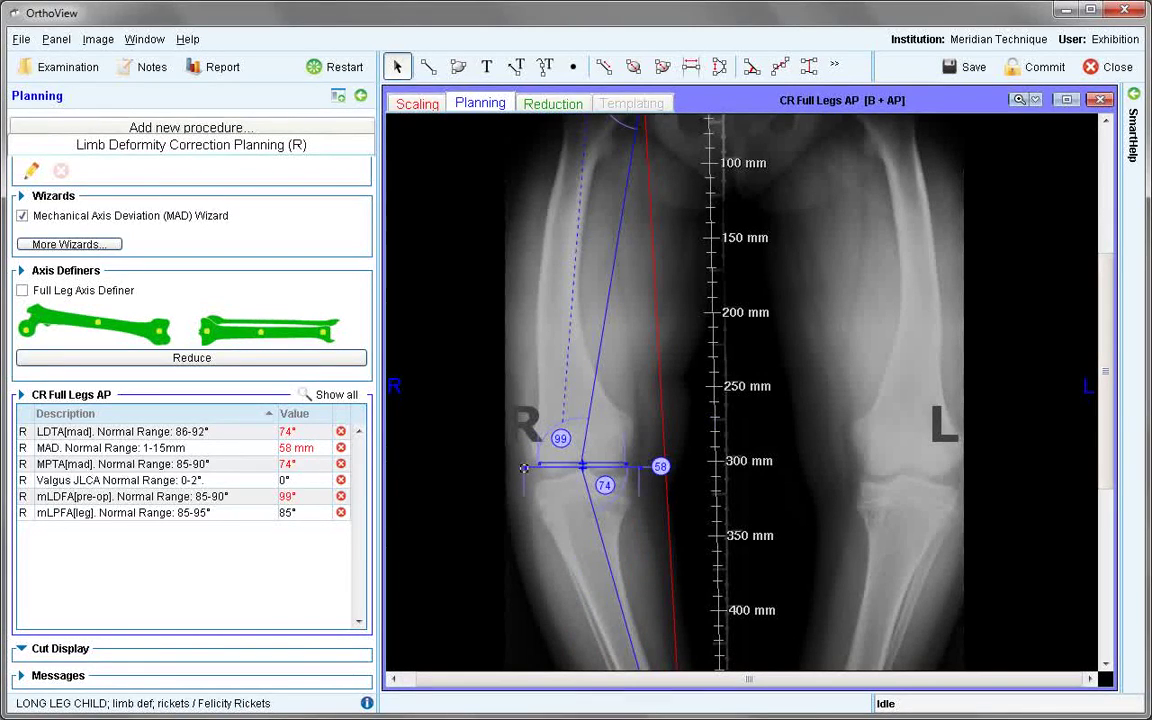
# Split off a tibial joint line and fit both knee joint lines, giving mLDFA 101.5° and MPTA 76°
pyautogui.moveTo(524, 467); pyautogui.dragTo(537, 485)
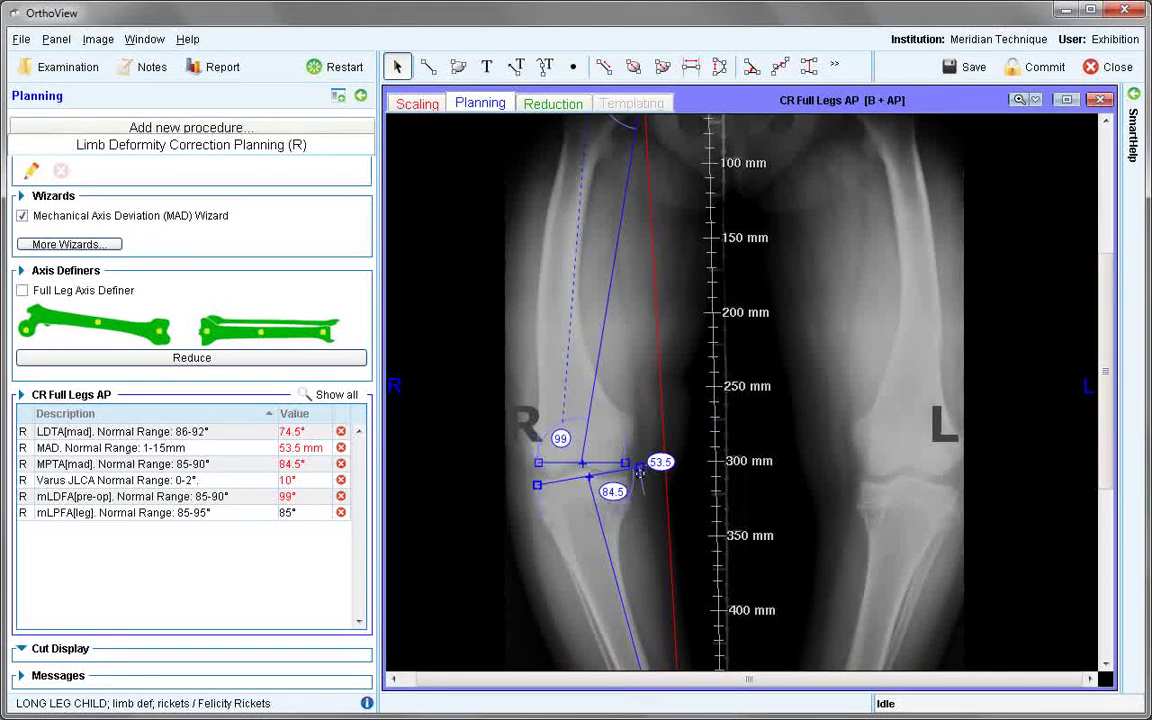
pyautogui.moveTo(640, 470); pyautogui.dragTo(628, 481)
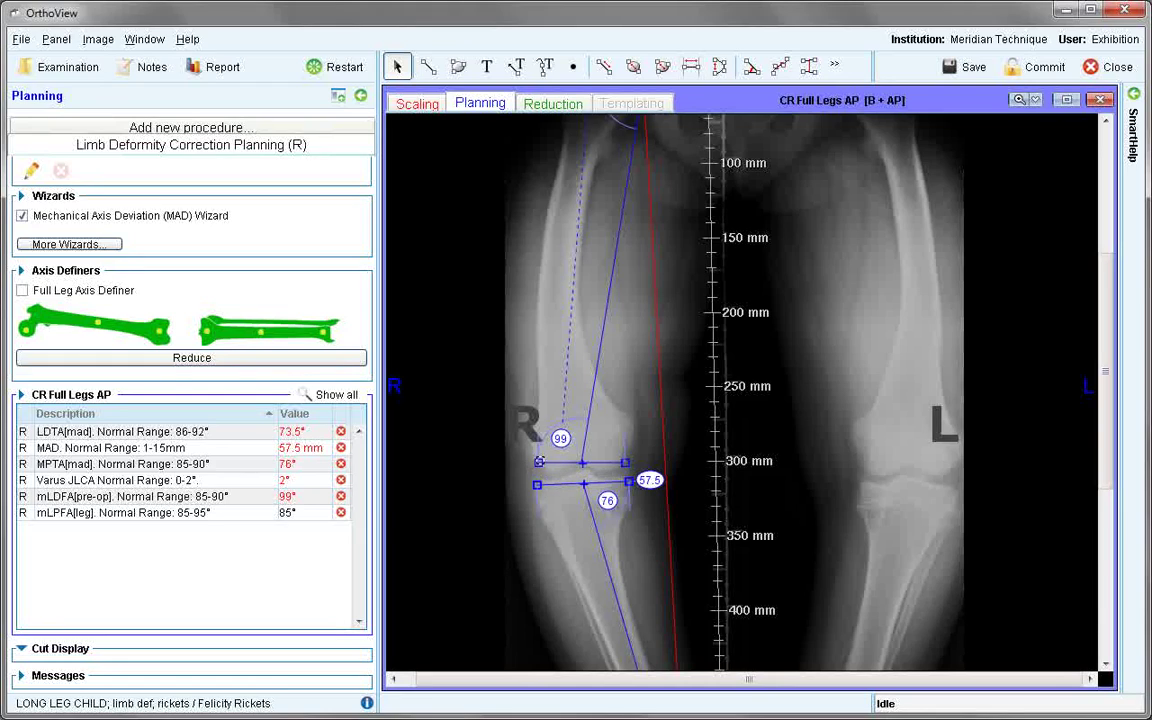
pyautogui.moveTo(539, 461); pyautogui.dragTo(538, 468)
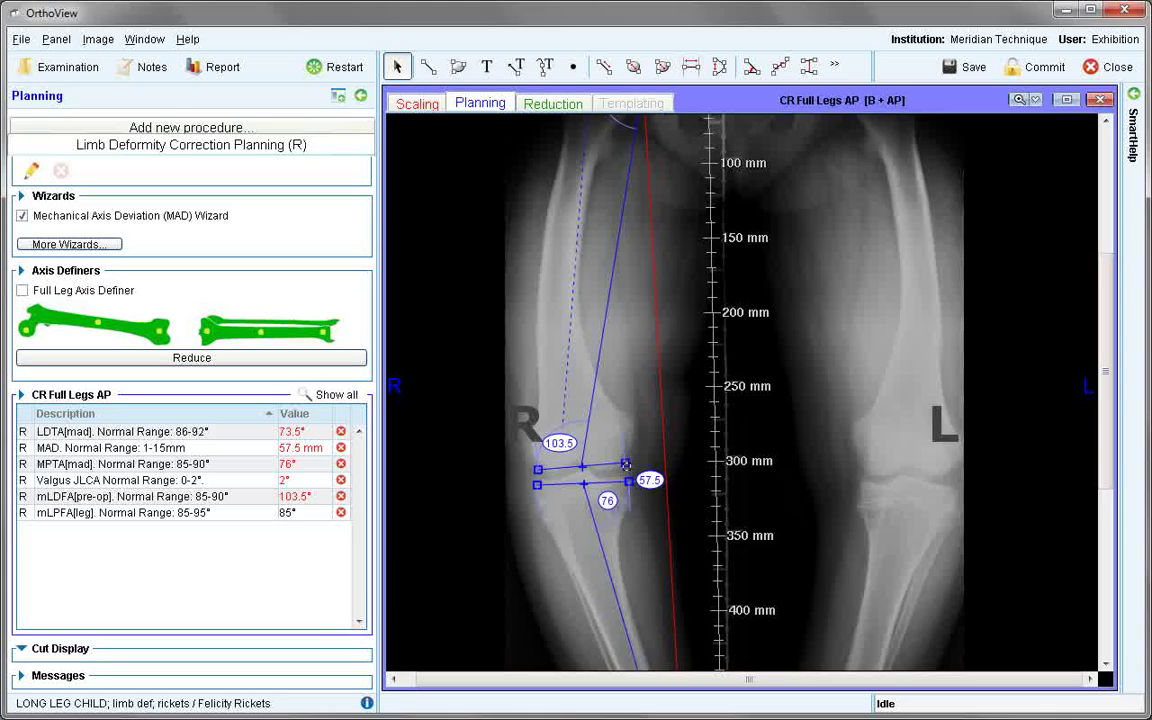
pyautogui.moveTo(625, 464); pyautogui.dragTo(624, 468)
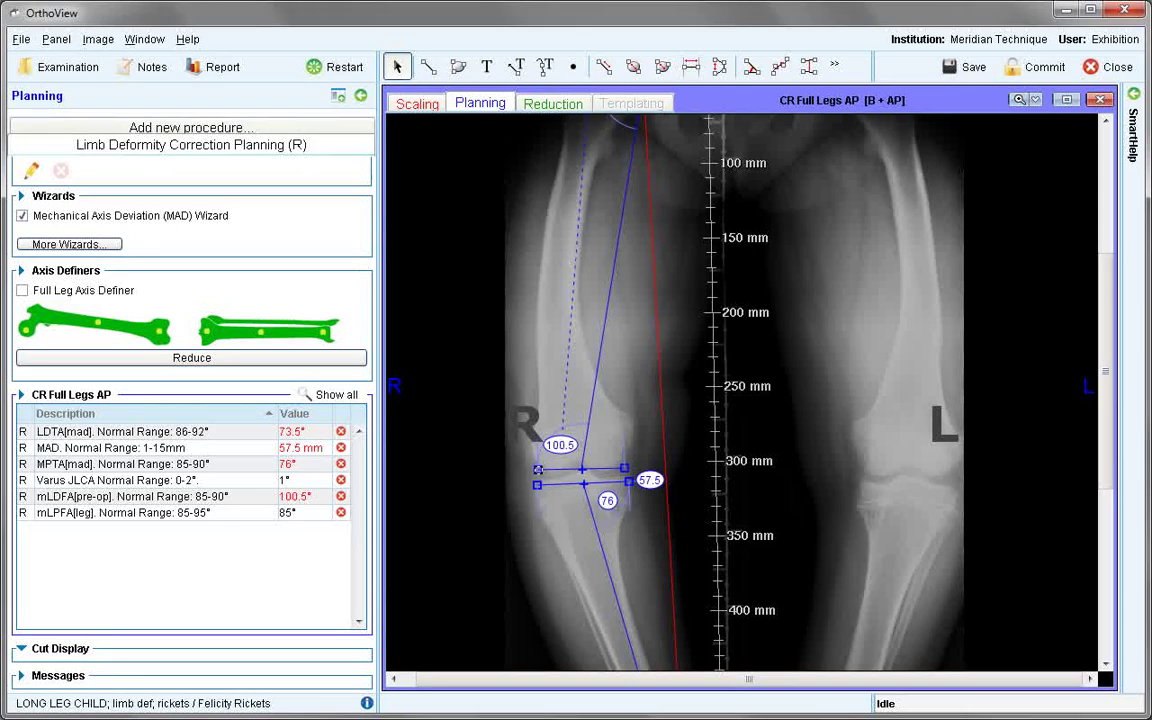
pyautogui.moveTo(537, 476); pyautogui.dragTo(539, 471)
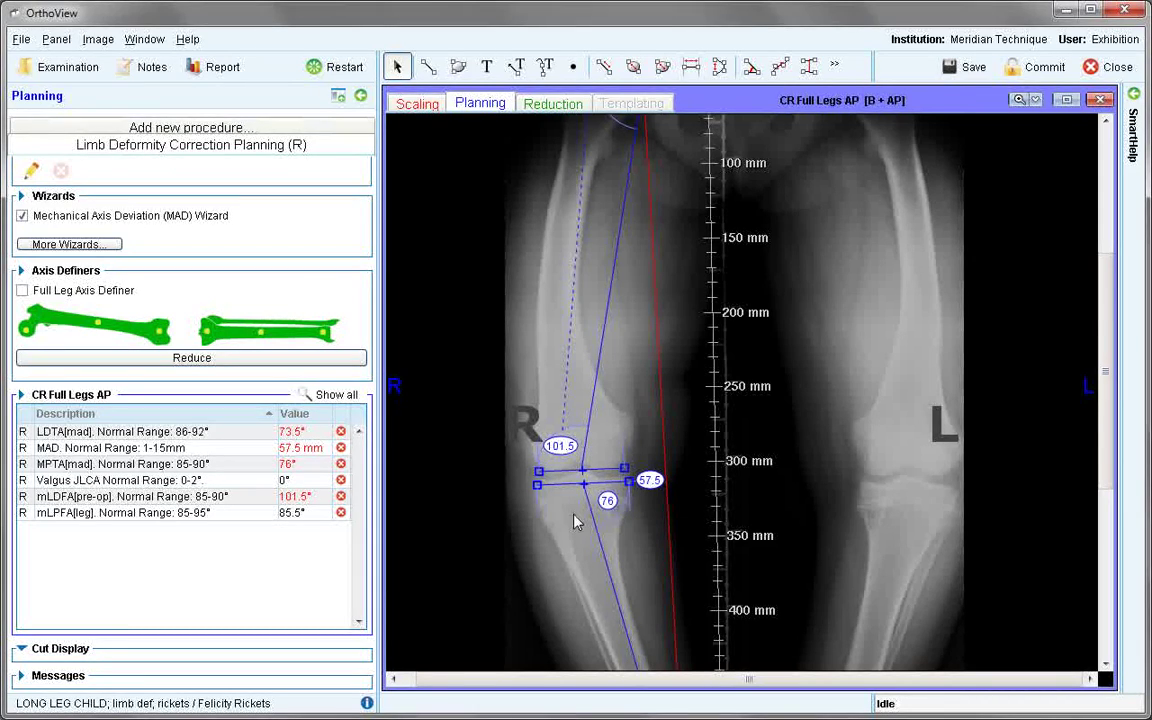
# Tilt the ankle joint line to fit the ankle, giving LDTA 98.5° and MAD 56 mm
pyautogui.scroll(-5, 884, 628)
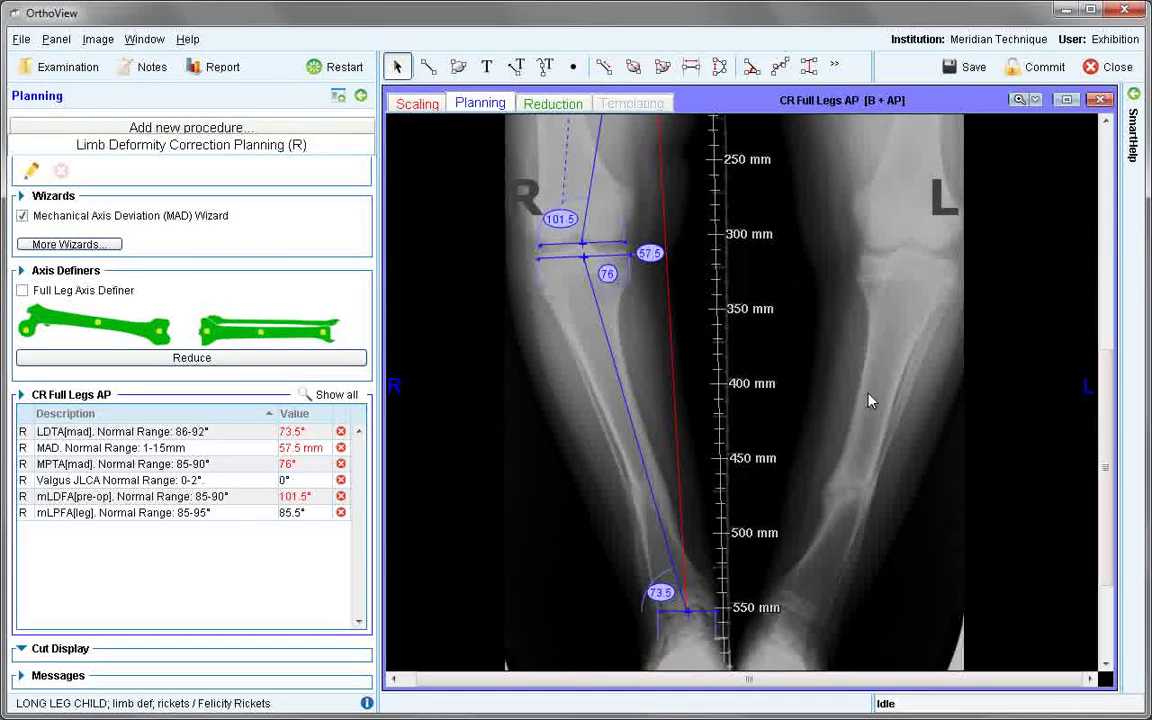
pyautogui.moveTo(653, 608); pyautogui.dragTo(700, 605)
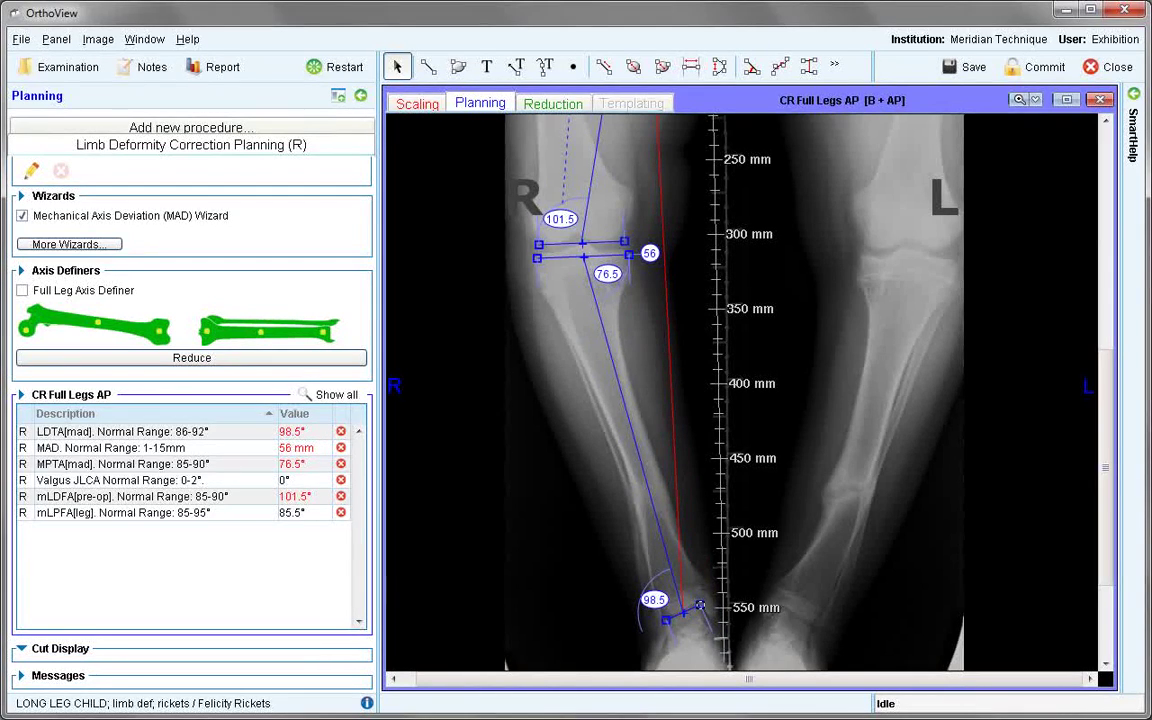
pyautogui.click(287, 490)
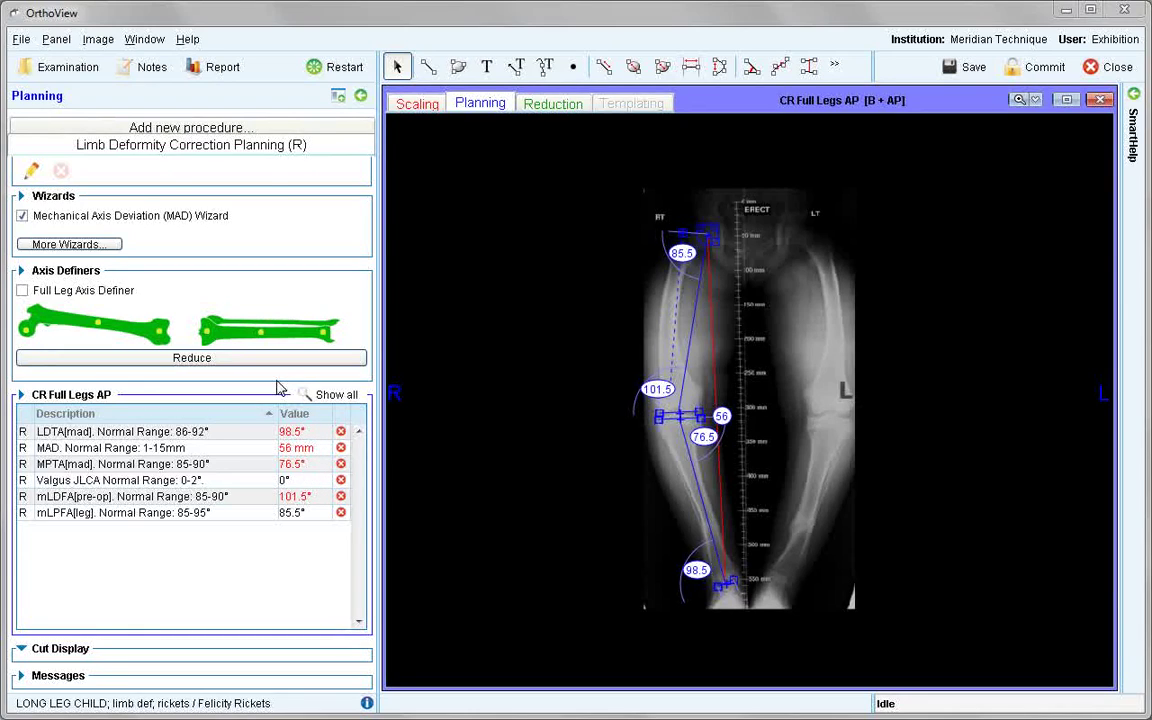
# Untick the Mechanical Axis Deviation (MAD) Wizard to hide its overlay
pyautogui.click(22, 216)
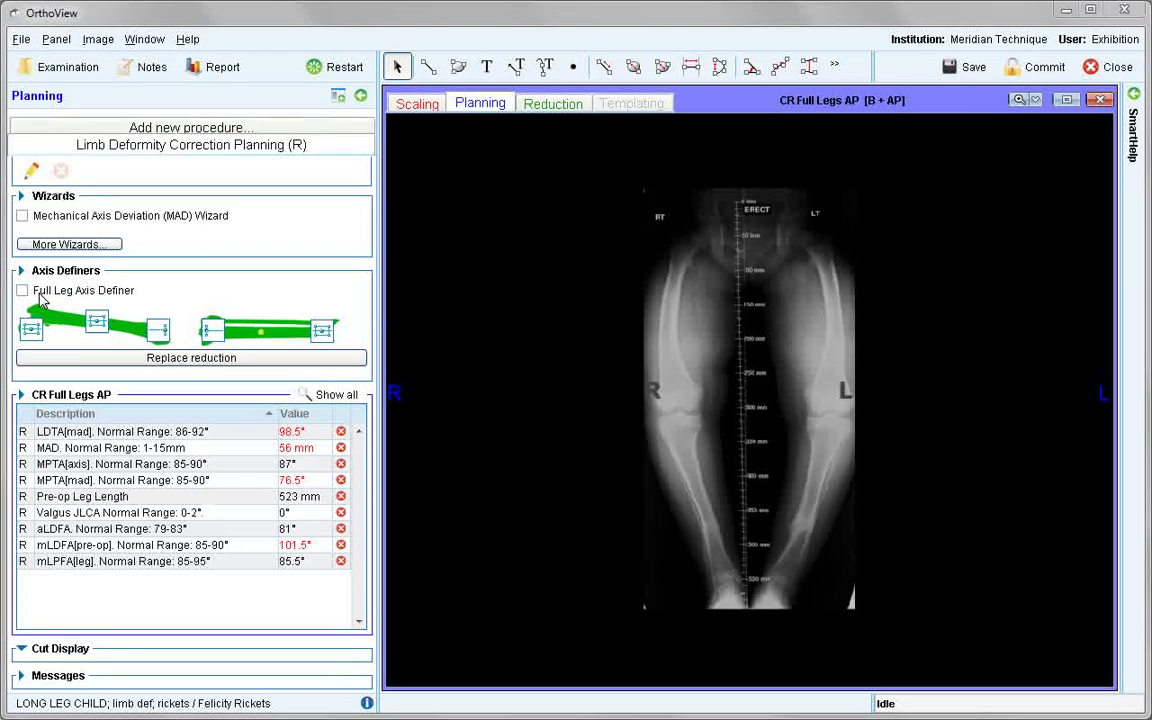
# Turn on the Full Leg Axis Definer, showing aLDFA 81° and MPTA[axis] 87°
pyautogui.click(24, 292)
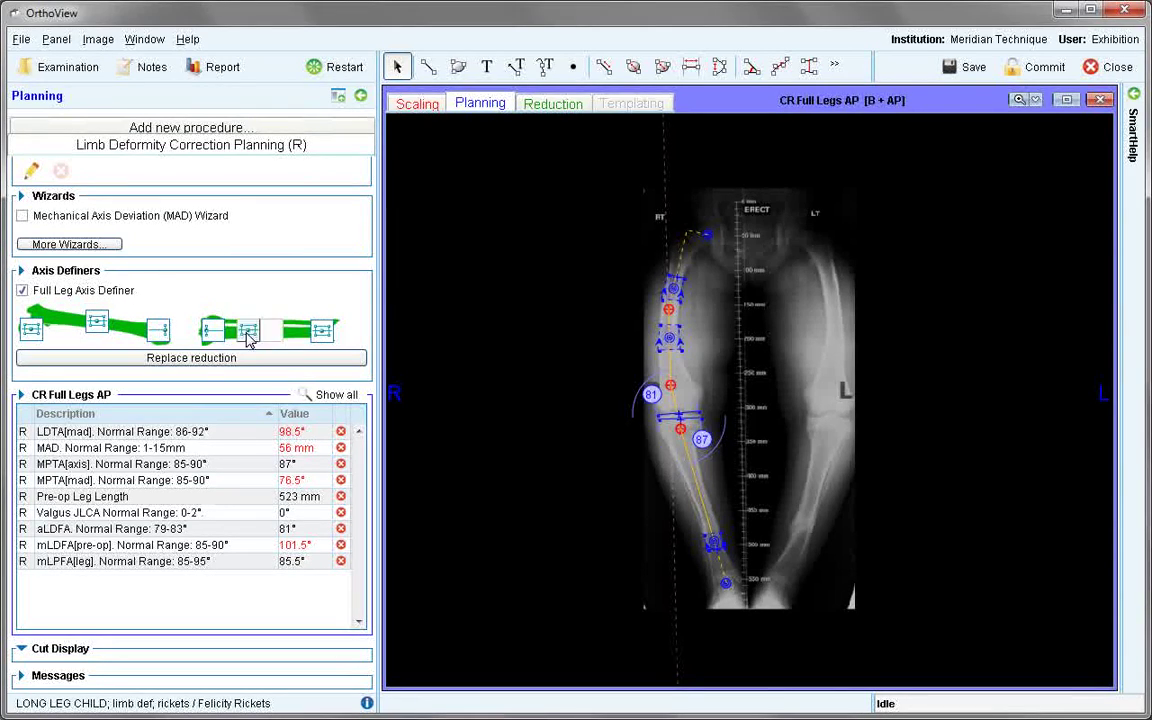
pyautogui.moveTo(30, 335)
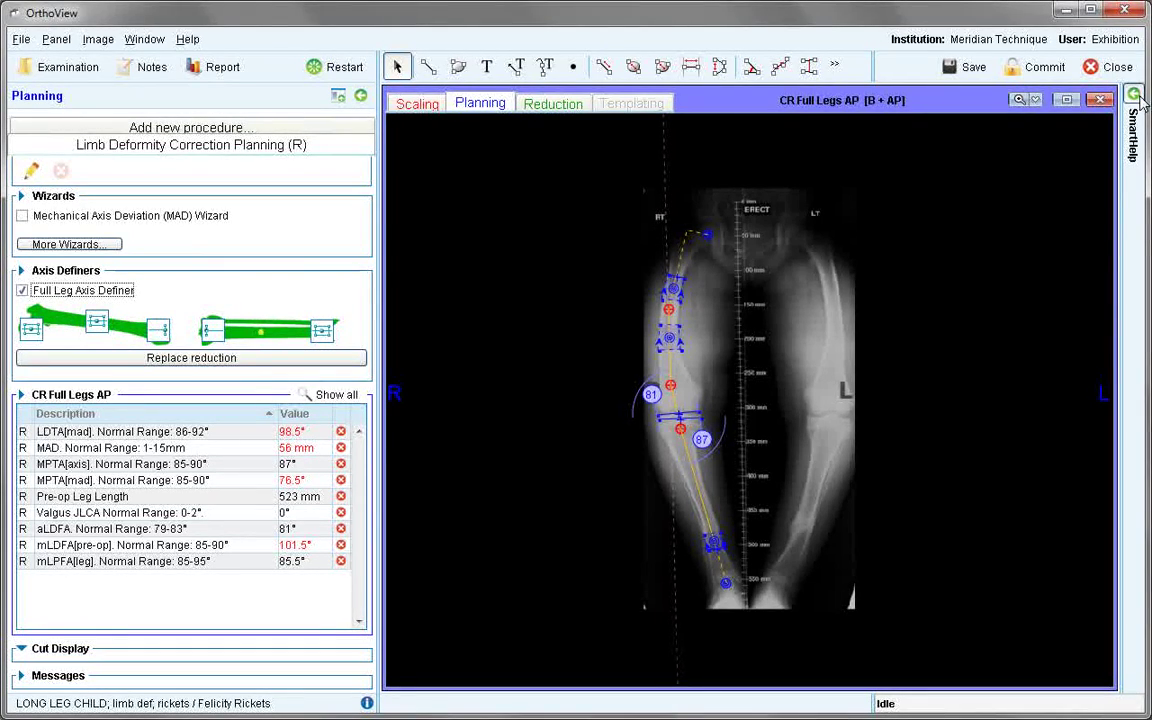
# Show the Axis Definers help beside the X-ray and remove two femoral axis definers
pyautogui.click(1137, 105)
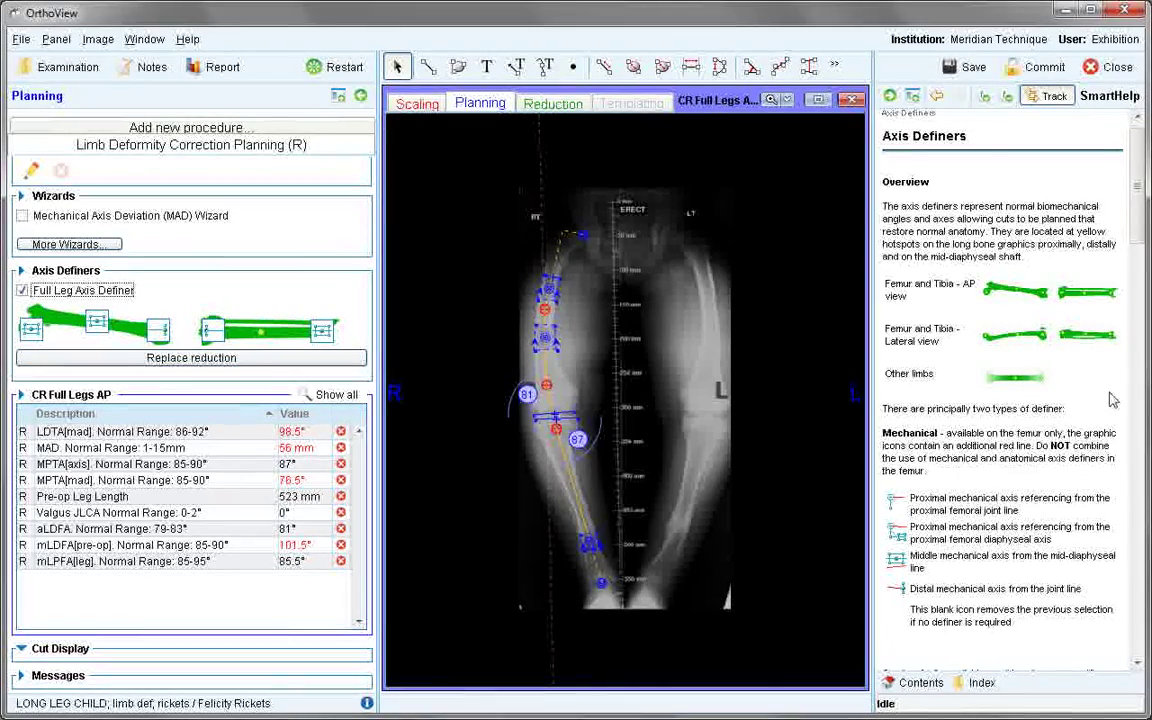
pyautogui.moveTo(1137, 222); pyautogui.dragTo(1140, 300)
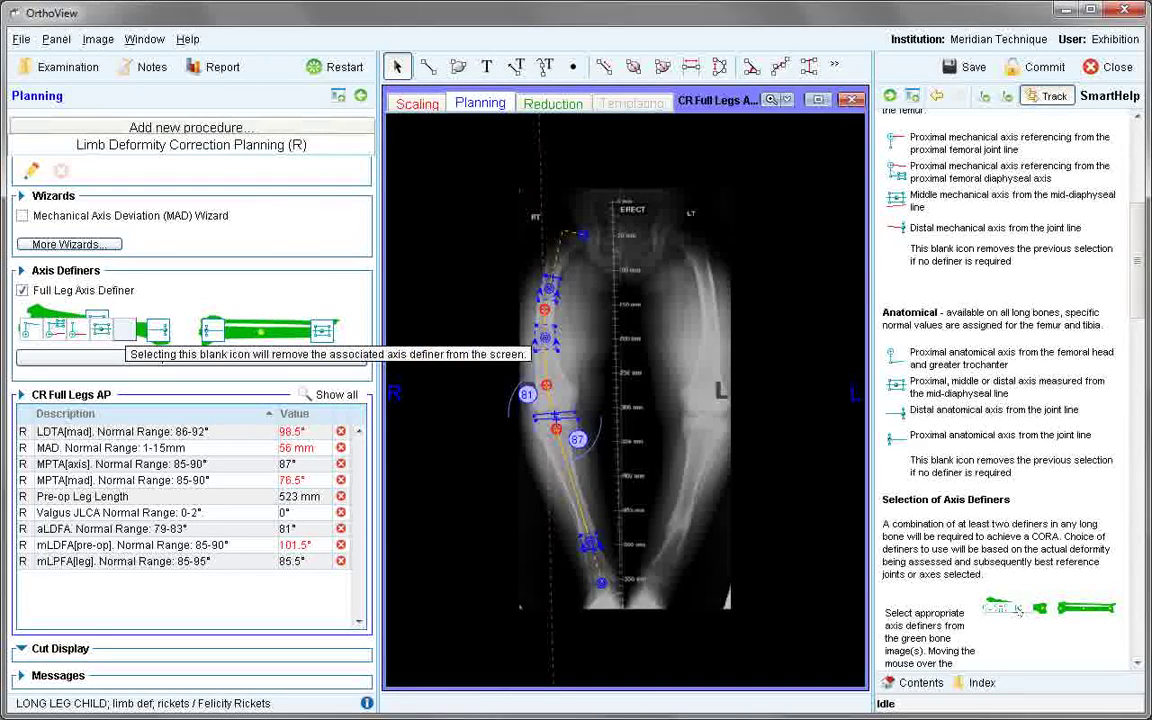
pyautogui.click(72, 310)
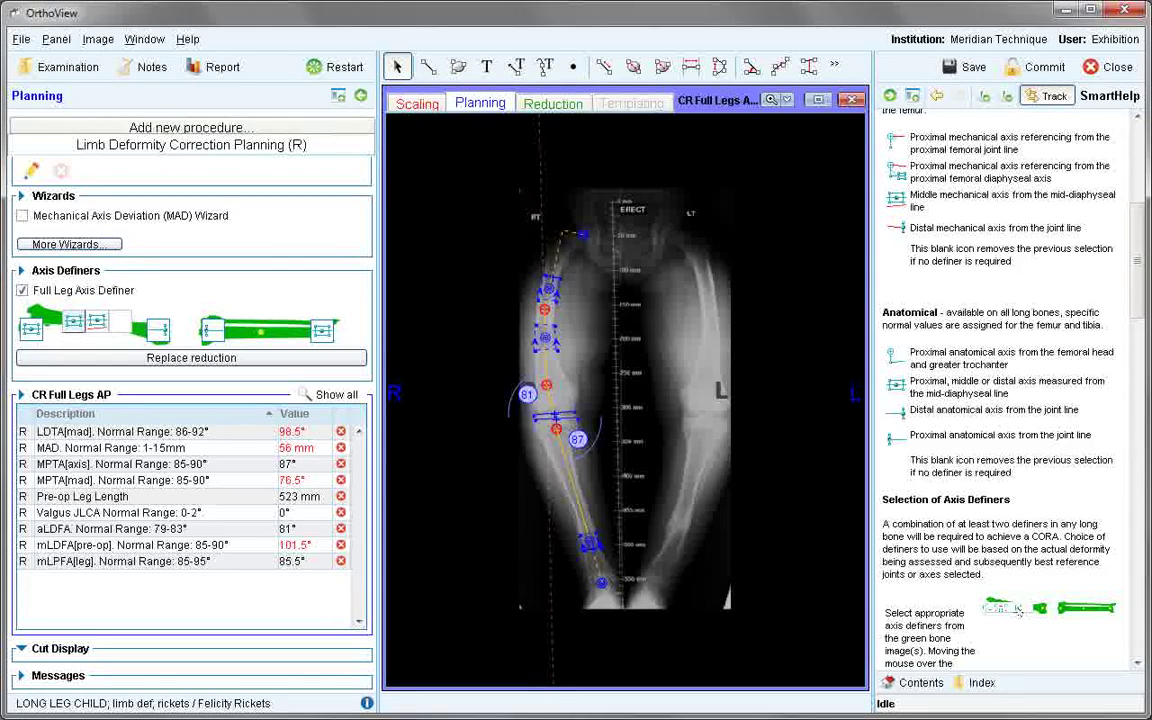
pyautogui.click(75, 320)
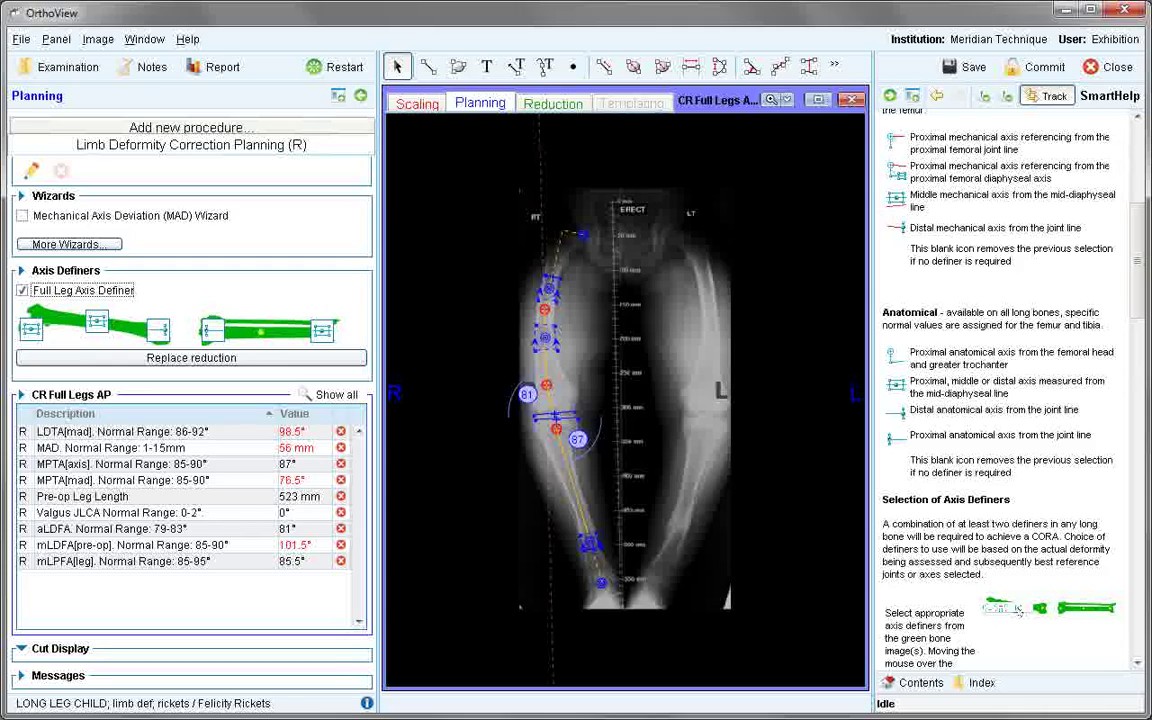
# Create an open cut at the femoral CORA point, then collapse SmartHelp and zoom in
pyautogui.rightClick(545, 313)
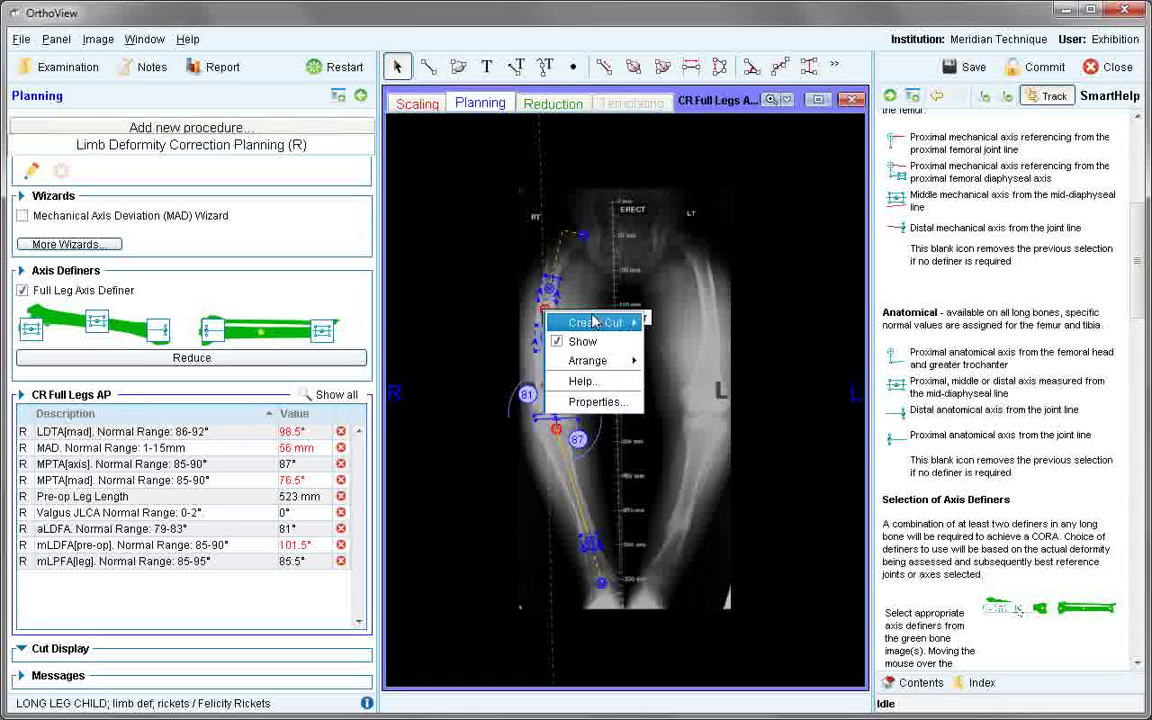
pyautogui.moveTo(632, 324)
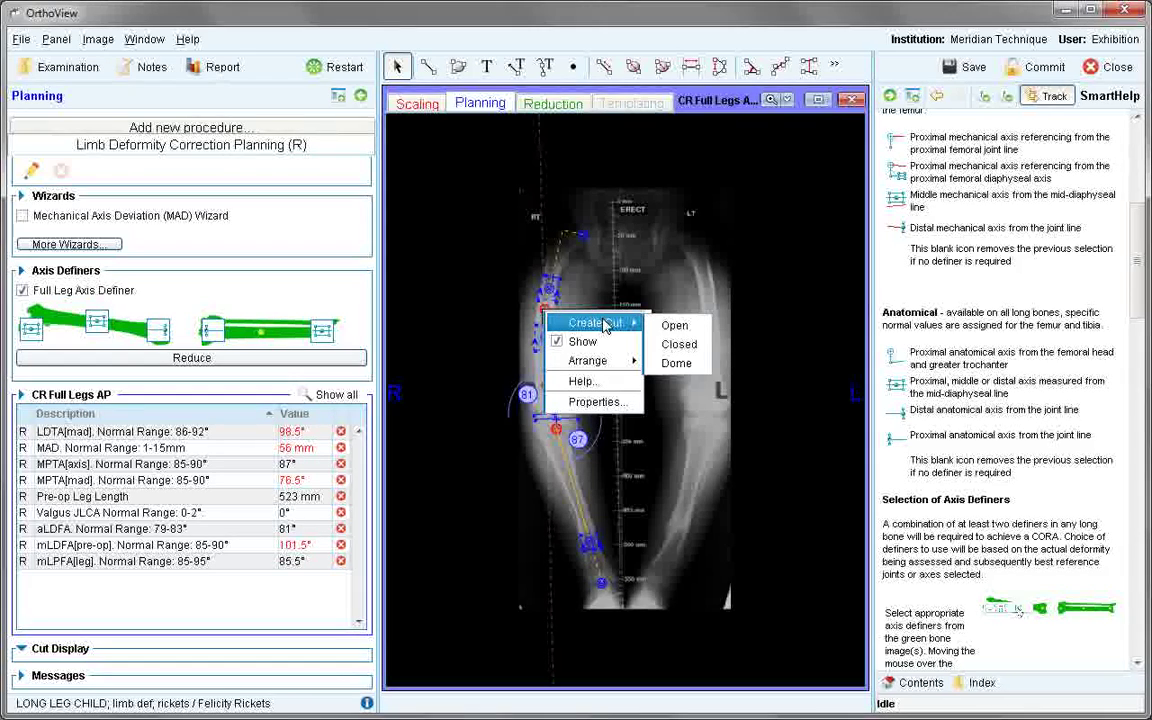
pyautogui.click(695, 328)
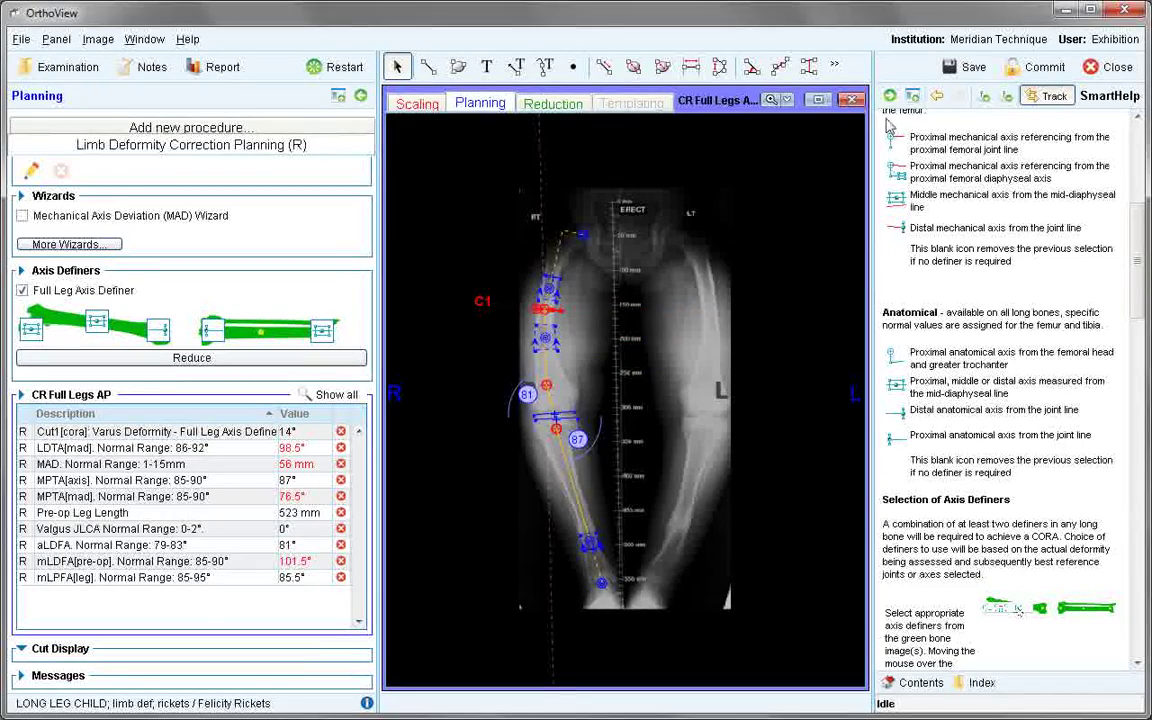
pyautogui.click(818, 99)
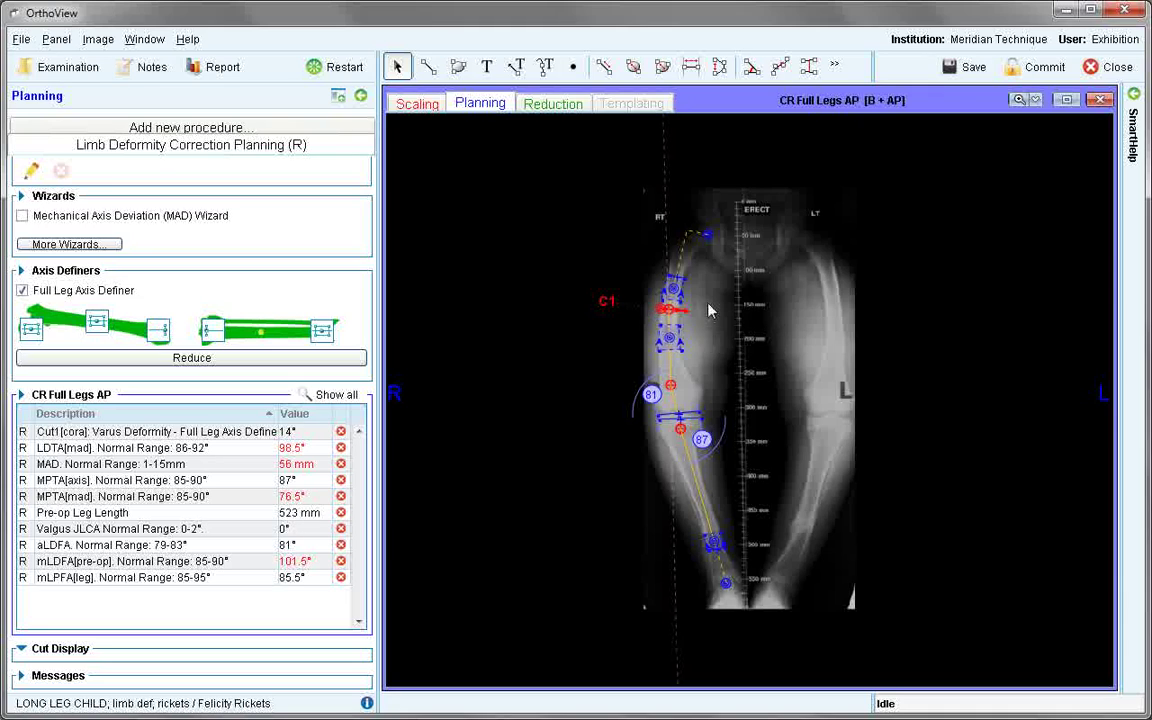
pyautogui.scroll(3, 662, 315)
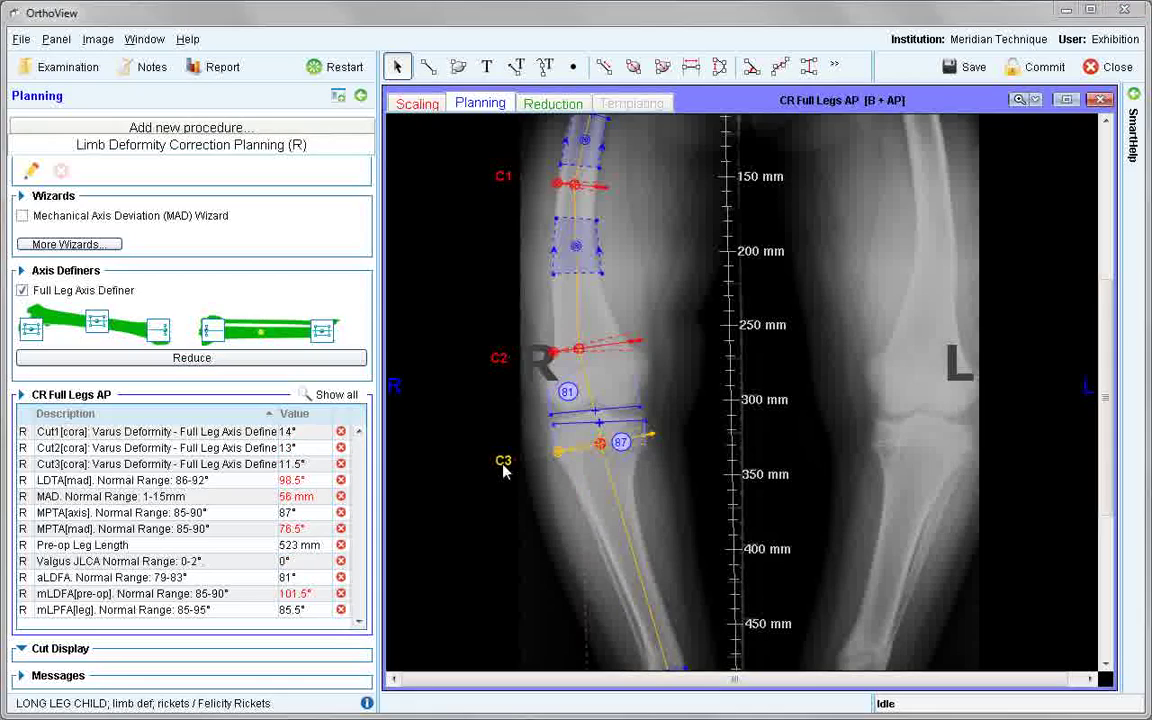
# Unlock cut C3 from its CORA and lock its position, yielding a 1.5 mm lateral translation
pyautogui.rightClick(583, 451)
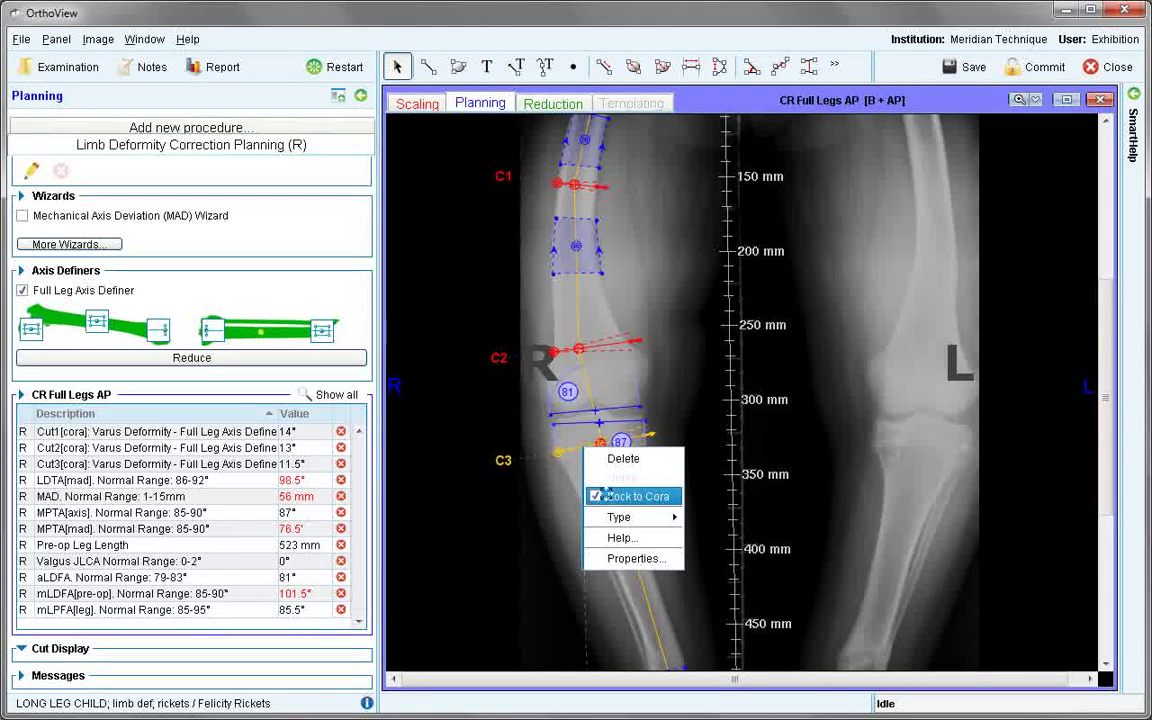
pyautogui.click(630, 497)
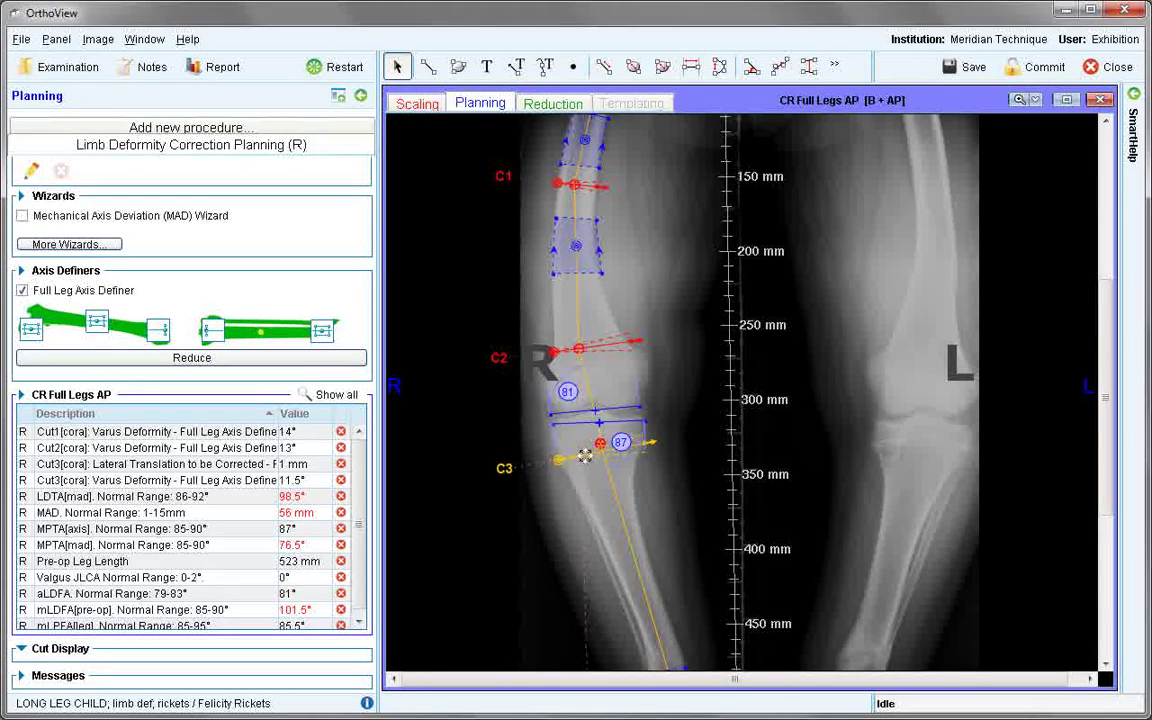
pyautogui.rightClick(588, 461)
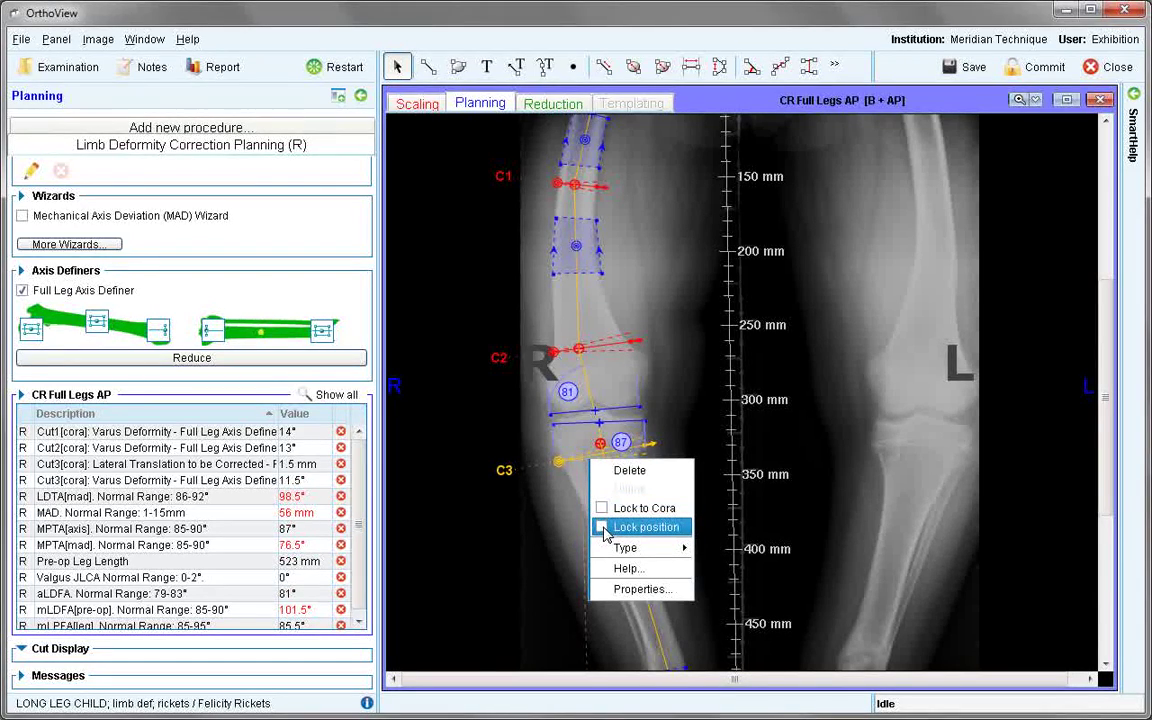
pyautogui.click(605, 528)
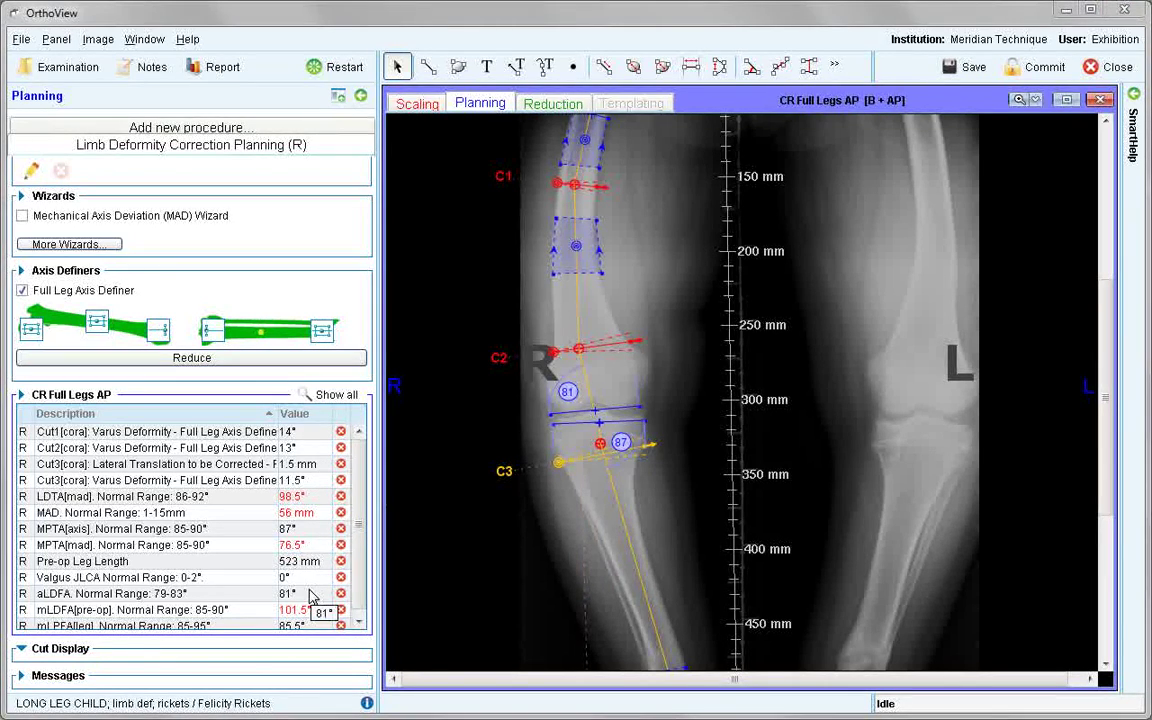
# Expand the Cut Display panel and review cuts C1, C2 and C3, ending on C3 (11.5°, 1.5 mm)
pyautogui.click(362, 555)
pyautogui.moveTo(362, 555); pyautogui.dragTo(362, 598)
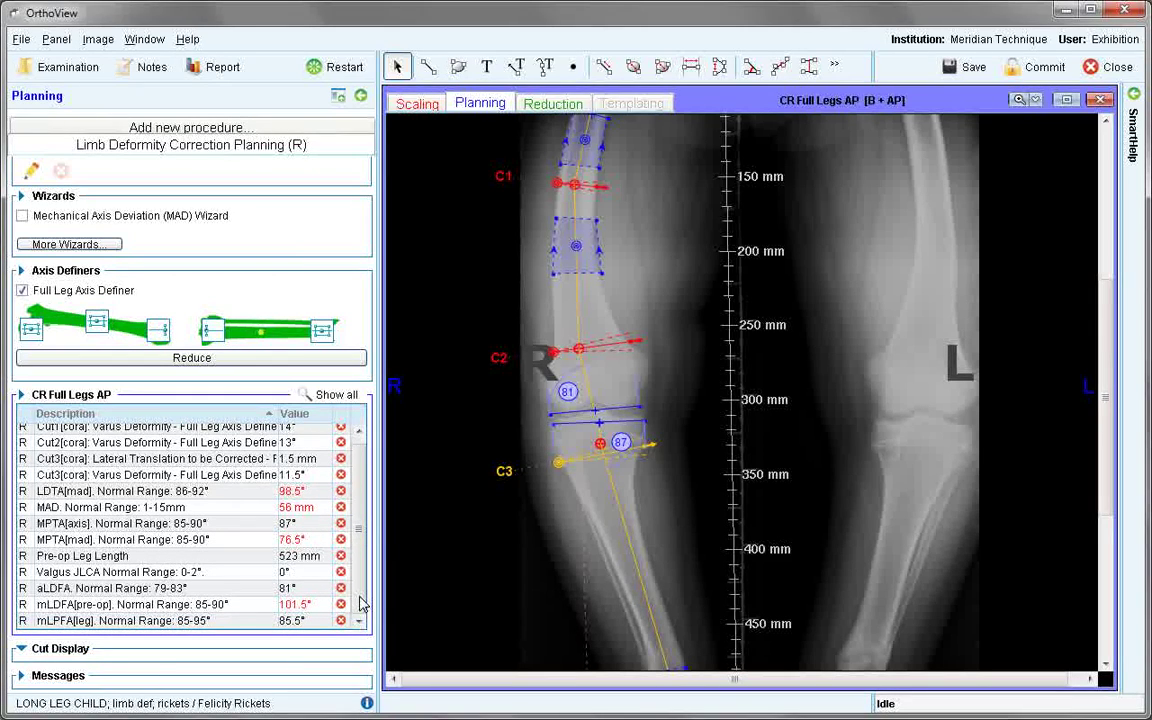
pyautogui.click(21, 649)
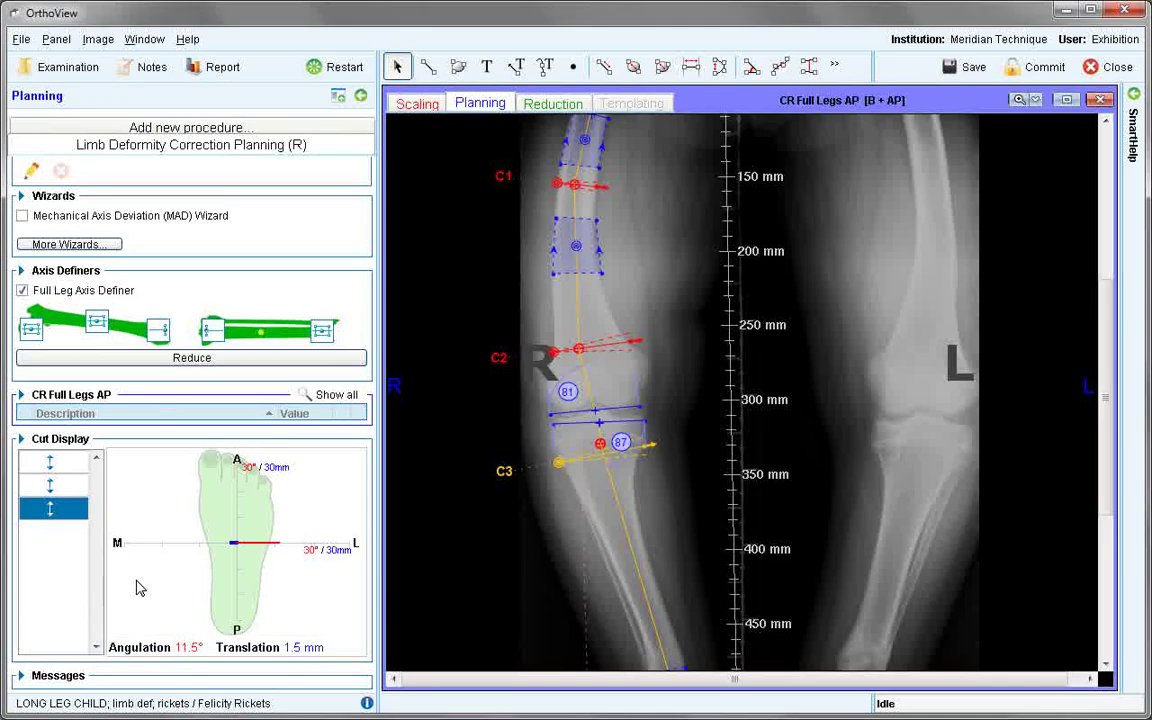
pyautogui.click(47, 463)
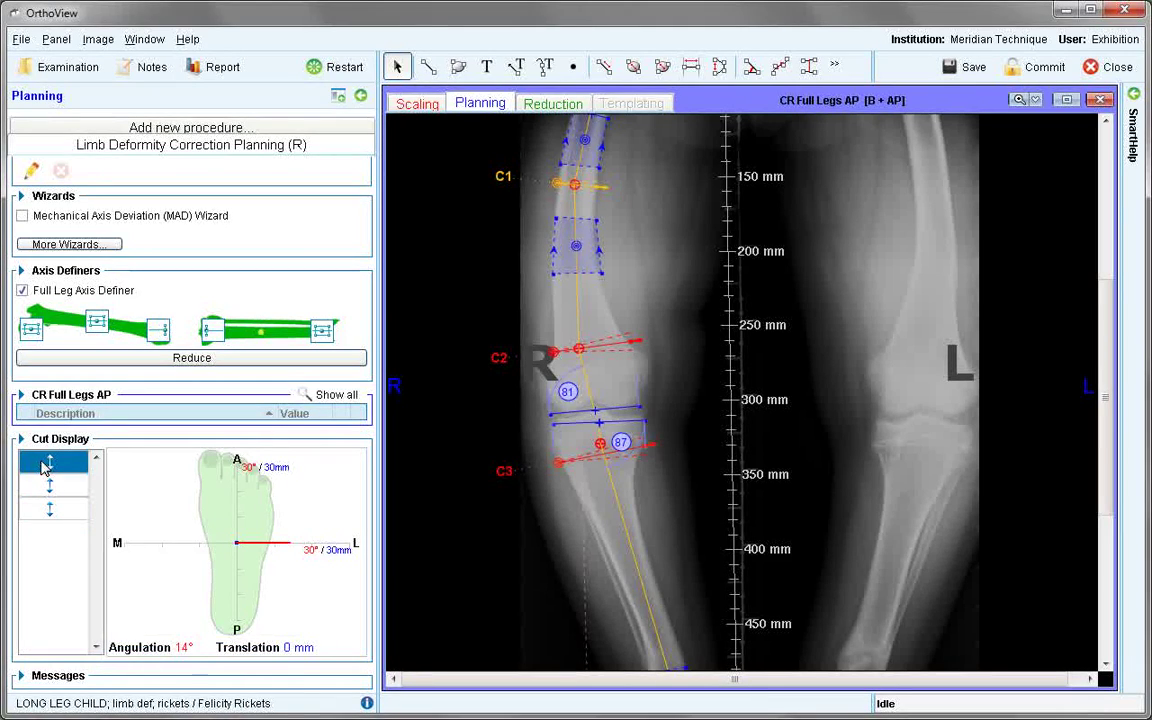
pyautogui.click(45, 486)
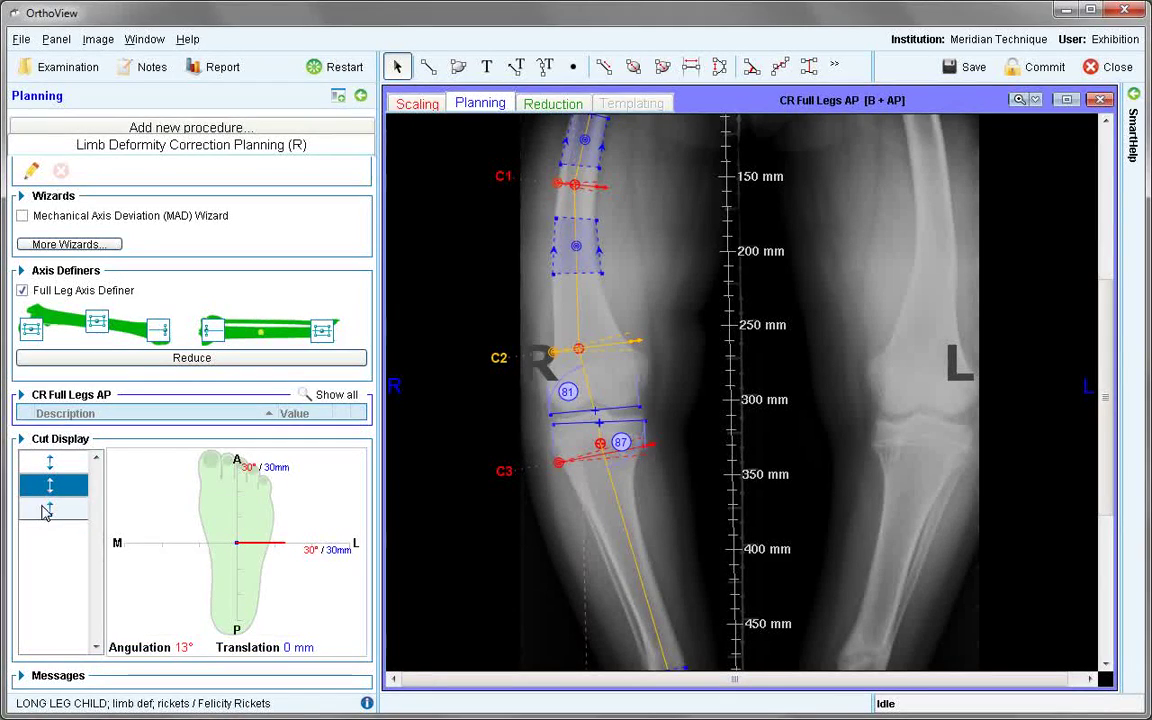
pyautogui.click(45, 513)
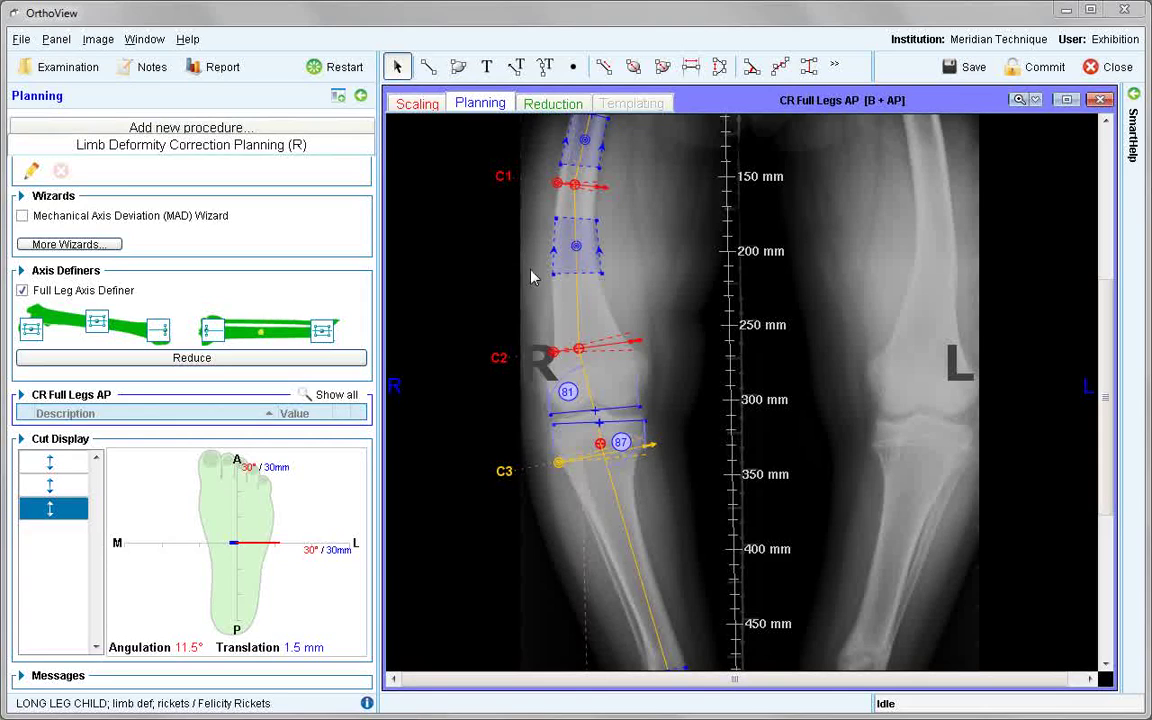
# Fit the full-leg X-ray to the window, start Reduction, and rotate a fragment to correct its angulation
pyautogui.click(1018, 99)
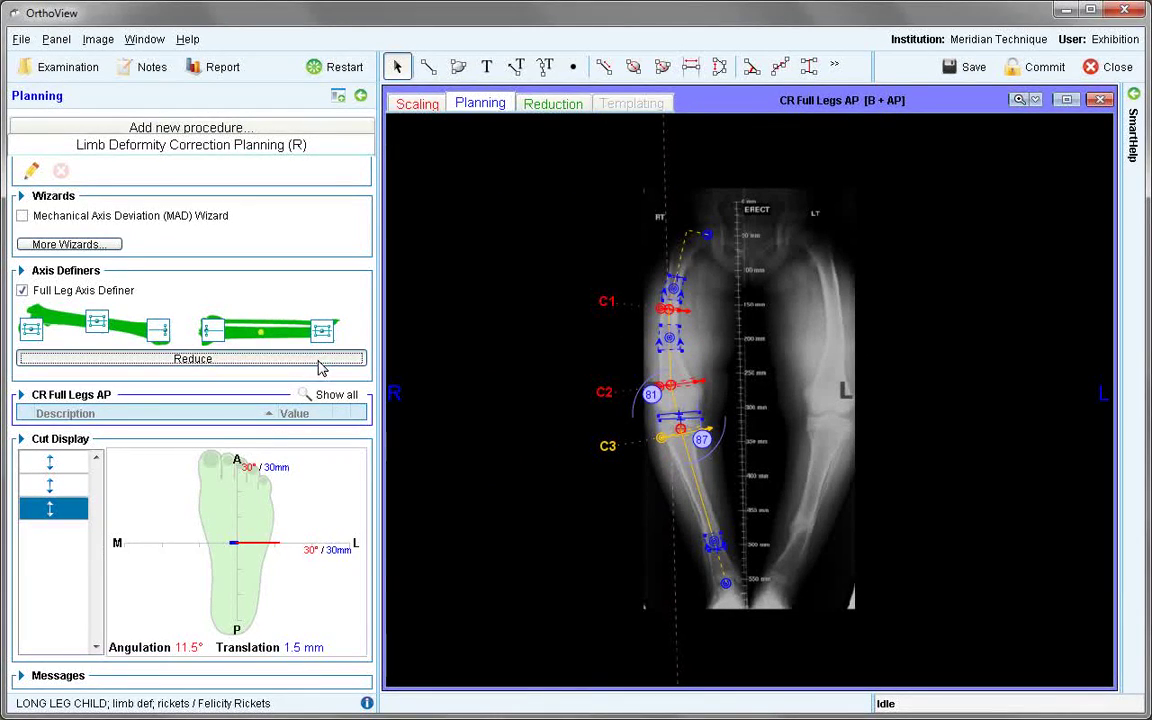
pyautogui.click(318, 358)
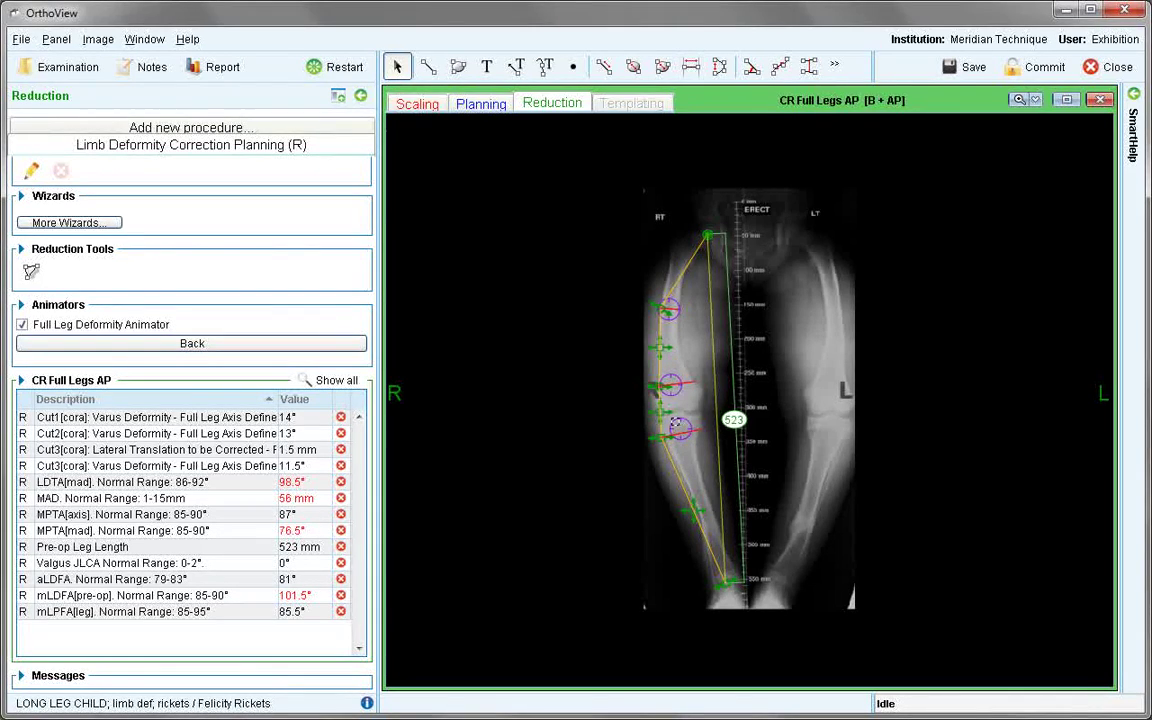
pyautogui.moveTo(675, 430); pyautogui.dragTo(663, 440)
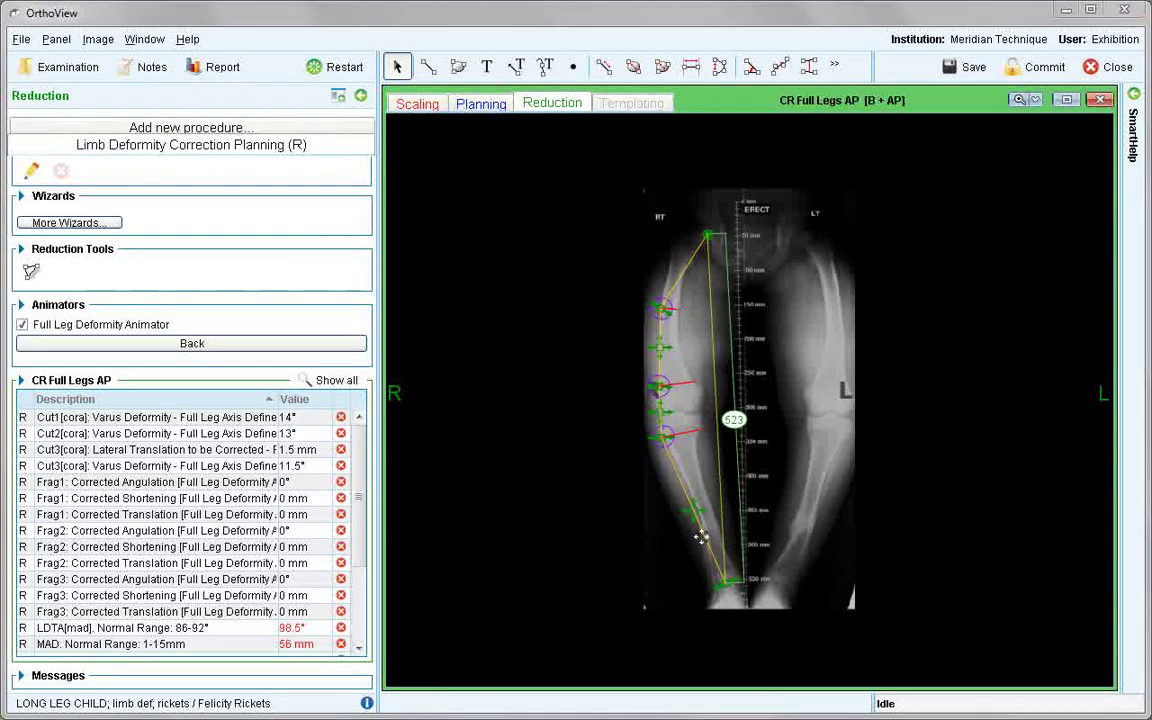
# Move the axis lines' lower endpoint left and shift the lower fragment to 2 mm translation
pyautogui.scroll(3, 651, 515)
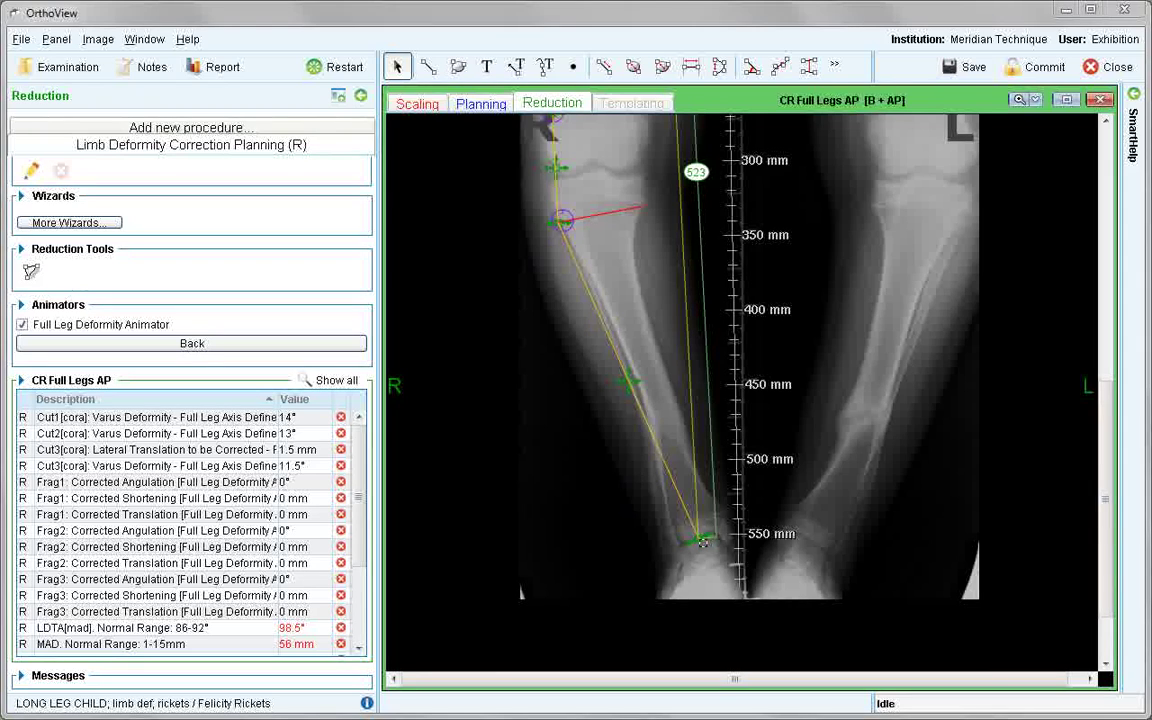
pyautogui.moveTo(703, 540); pyautogui.dragTo(632, 557)
pyautogui.moveTo(596, 390); pyautogui.dragTo(594, 393)
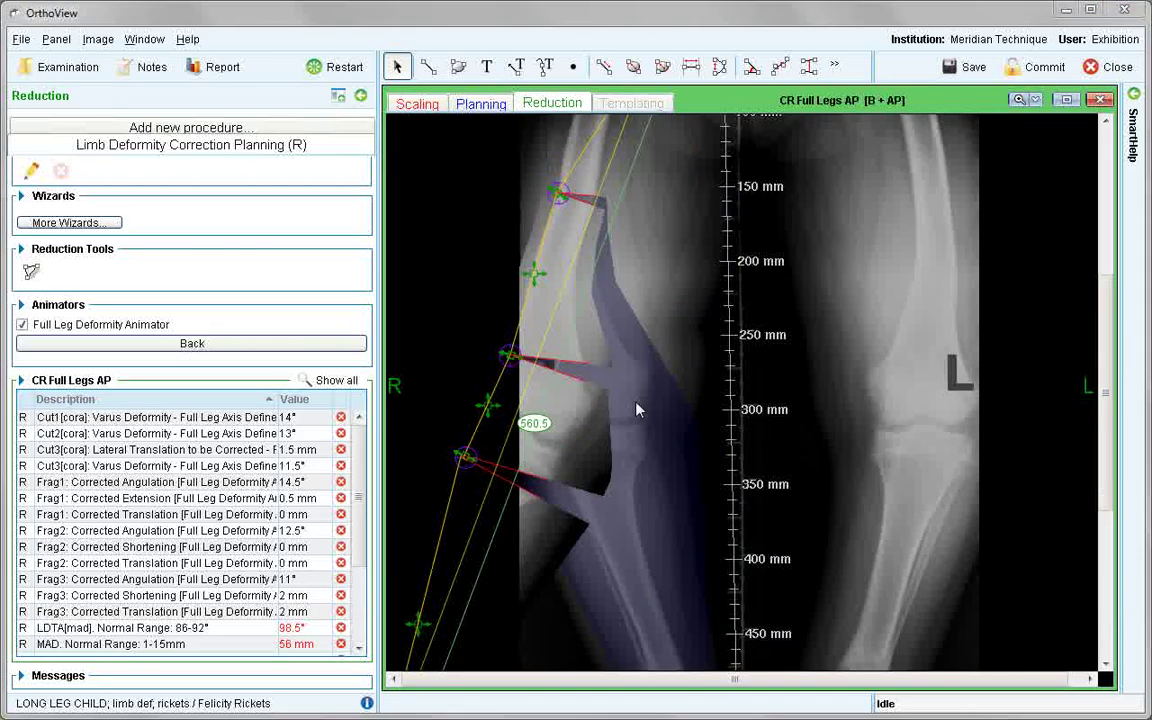
# Zoom out to the whole leg and nudge the femoral fragment to straighten the mechanical axis
pyautogui.scroll(-3, 800, 254)
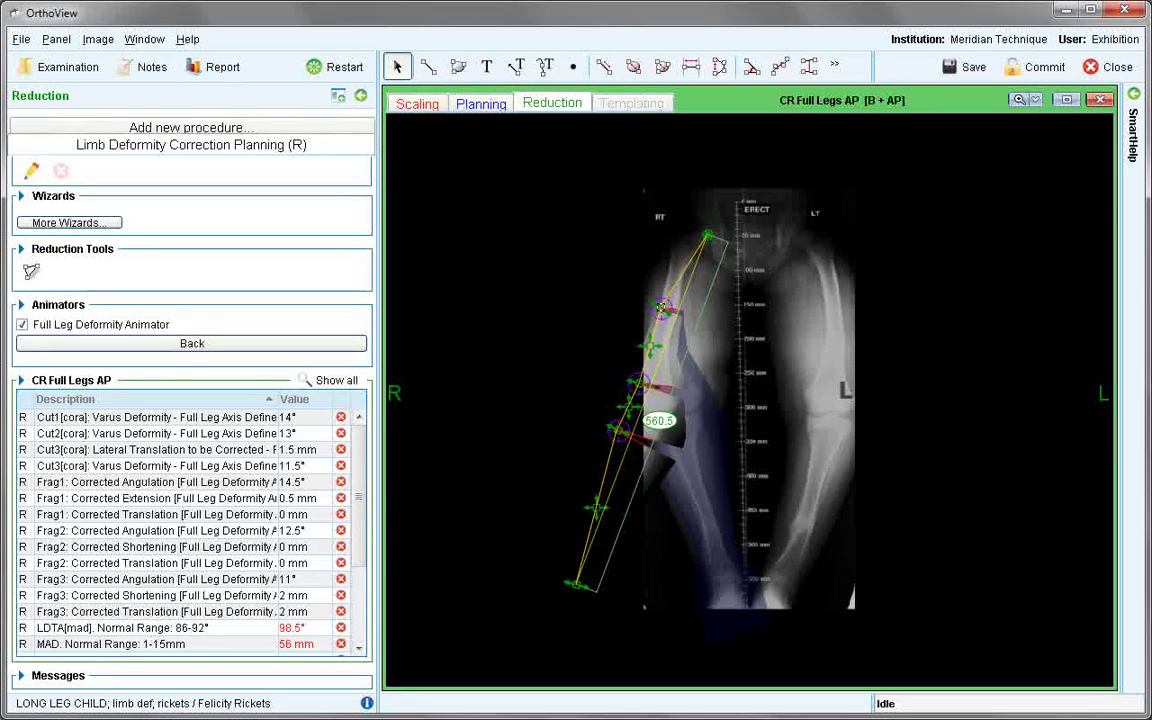
pyautogui.moveTo(661, 307); pyautogui.dragTo(689, 321)
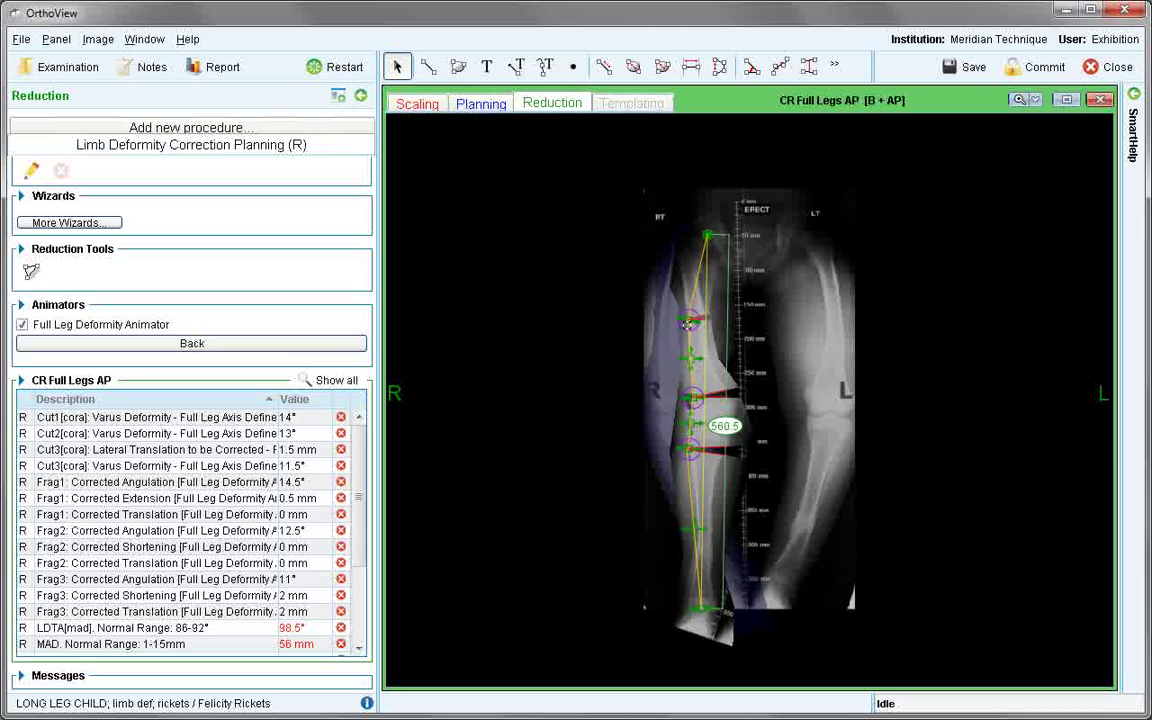